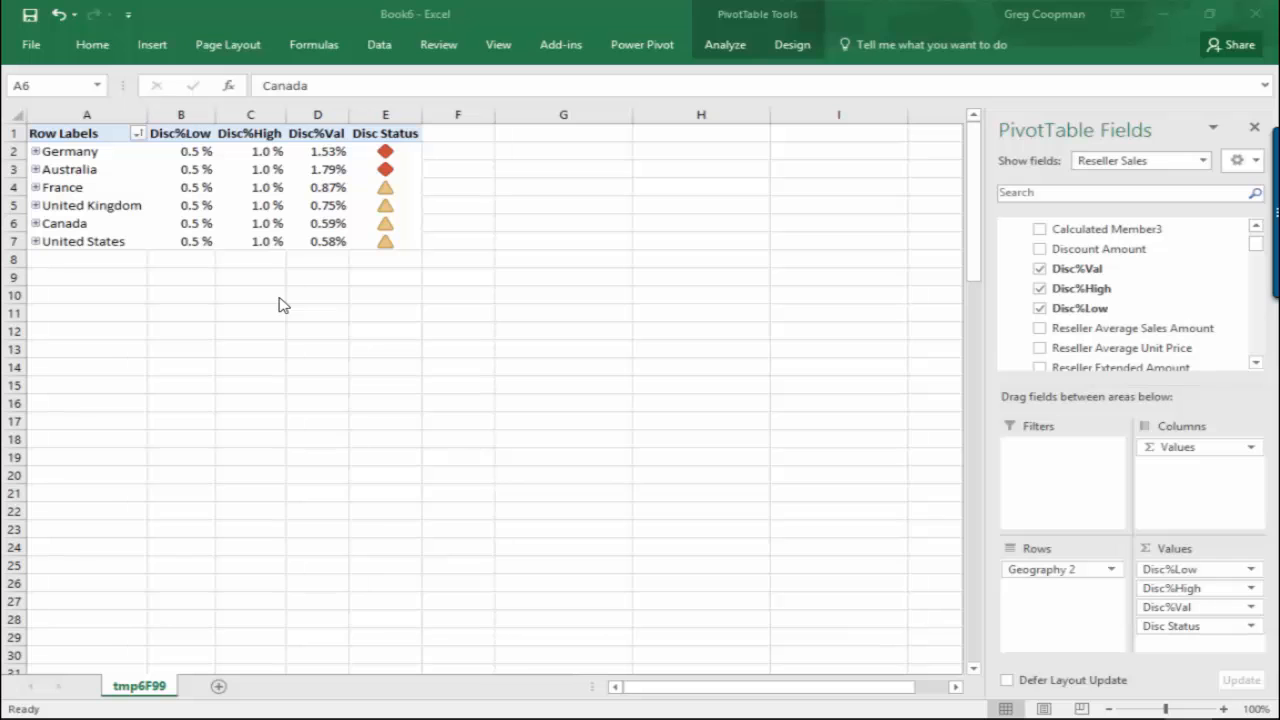
Step: Examine the country-level Disc%Val figures from Australia down to Canada and back up to Germany
{"action": "left_click", "coordinate": [320, 169]}
{"action": "left_click", "coordinate": [318, 187]}
{"action": "left_click", "coordinate": [318, 205]}
{"action": "left_click", "coordinate": [318, 222]}
{"action": "left_click", "coordinate": [323, 205]}
{"action": "left_click", "coordinate": [323, 187]}
{"action": "left_click", "coordinate": [323, 169]}
{"action": "left_click", "coordinate": [328, 151]}
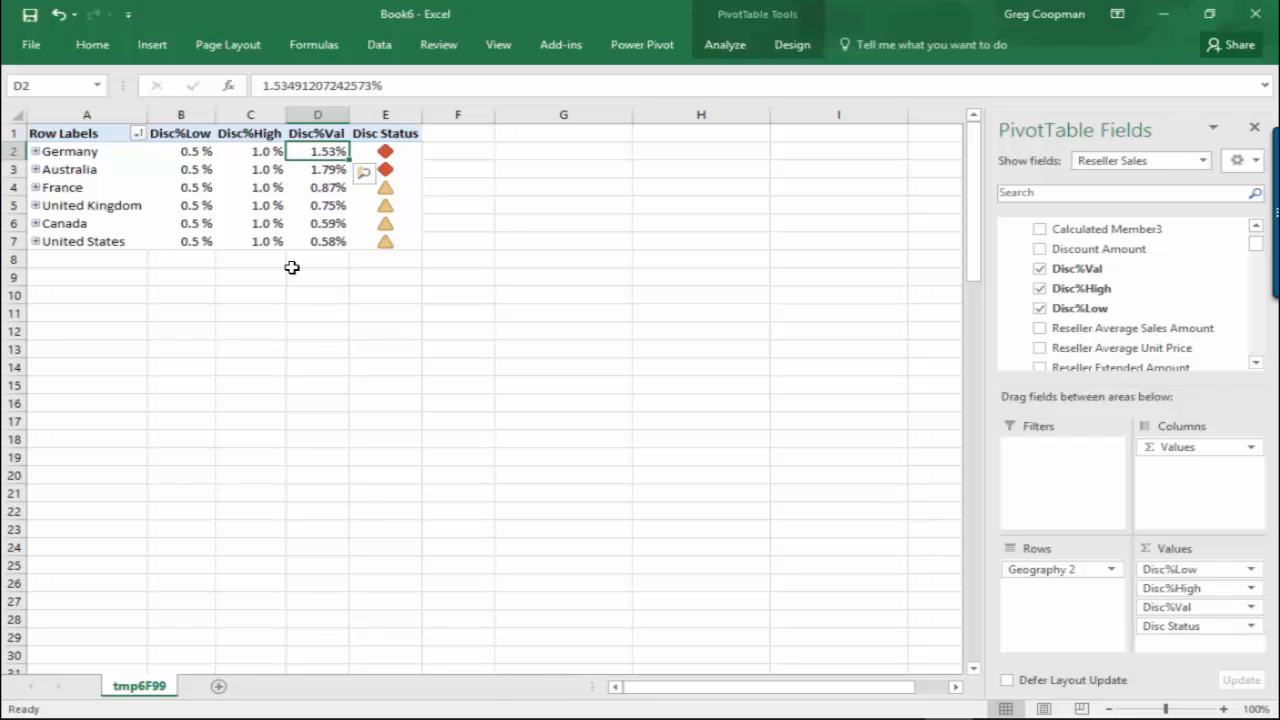
Step: Compare the Disc Status indicators with Germany's Disc%High threshold and its Disc%Val
{"action": "left_click", "coordinate": [385, 137]}
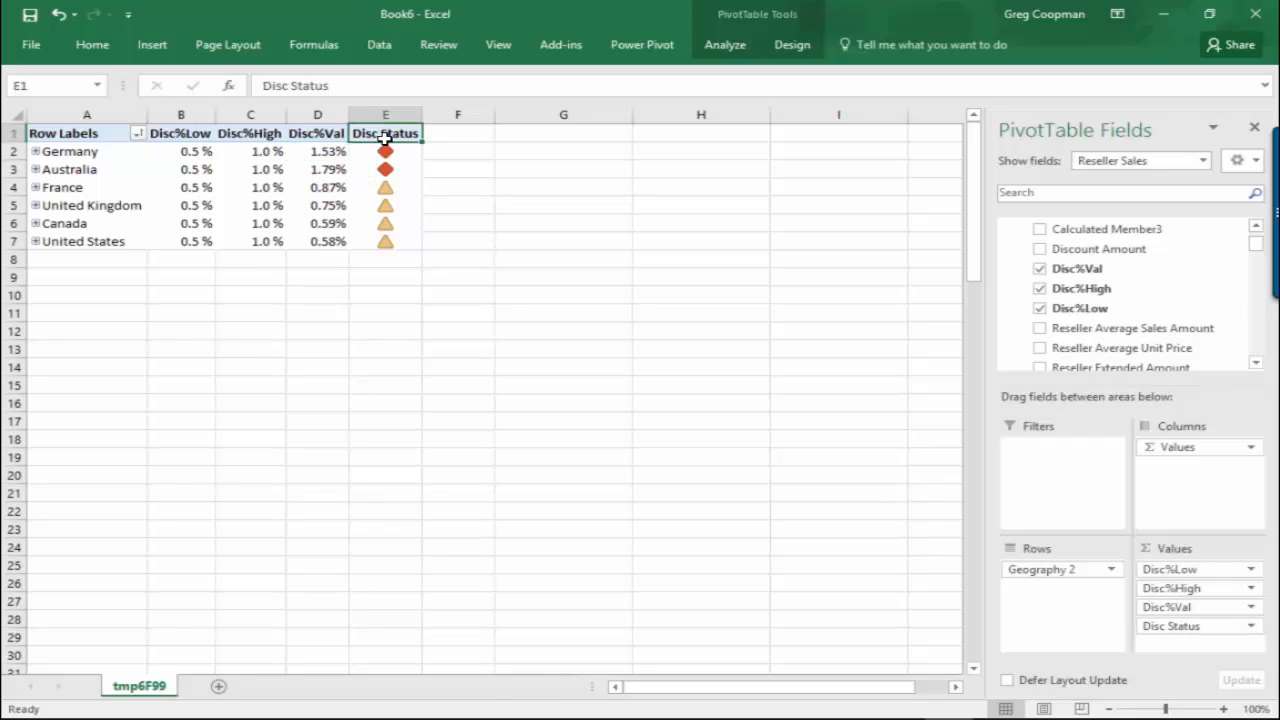
{"action": "mouse_move", "coordinate": [390, 156]}
{"action": "left_click", "coordinate": [280, 154]}
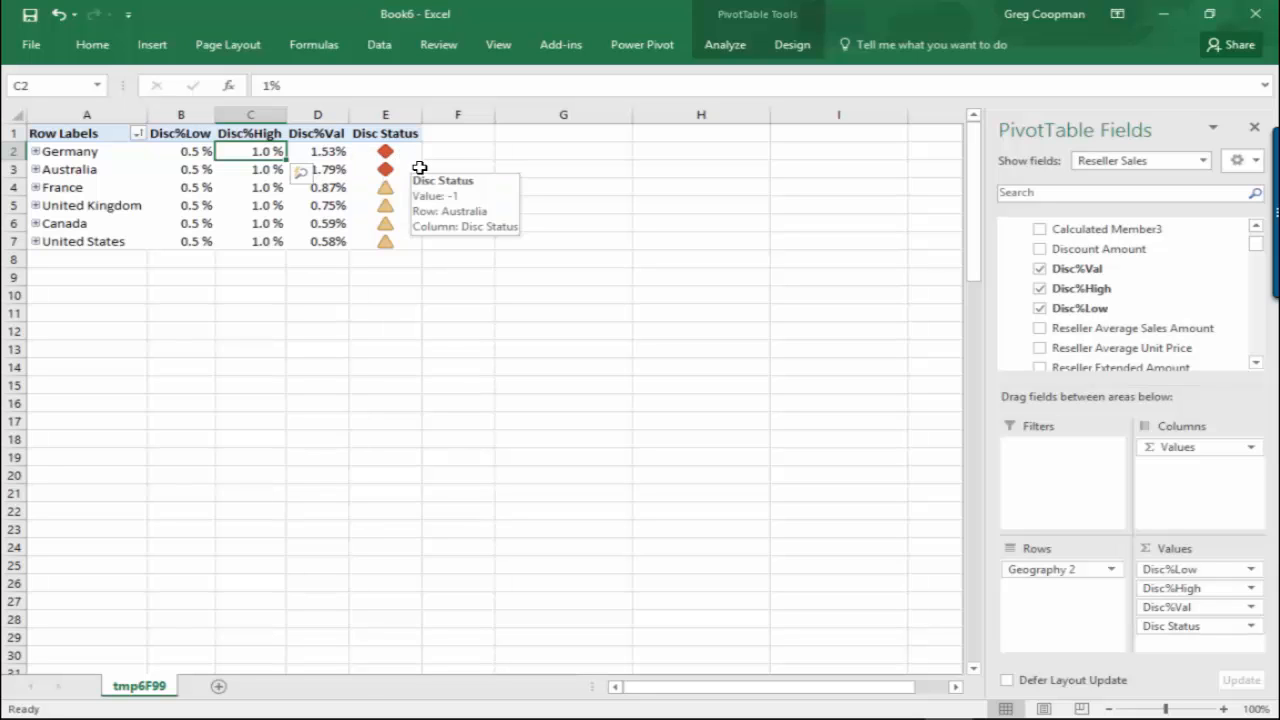
{"action": "mouse_move", "coordinate": [57, 151]}
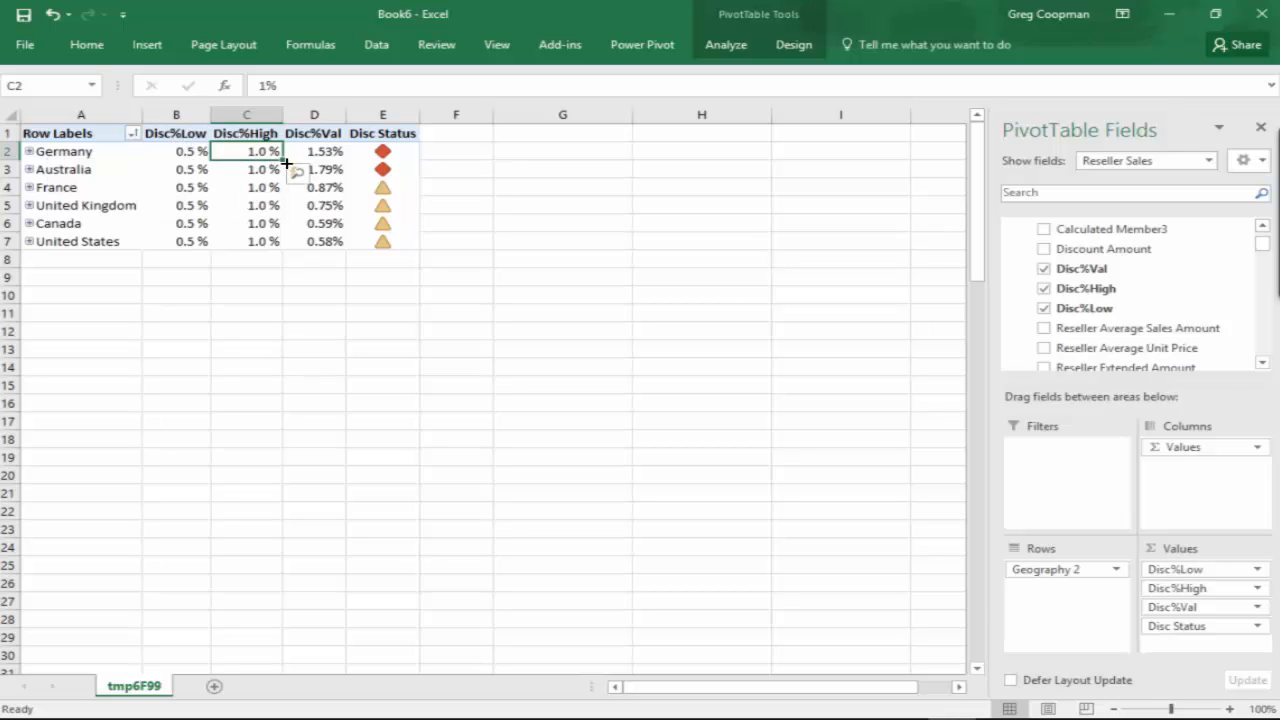
{"action": "mouse_move", "coordinate": [330, 152]}
{"action": "mouse_move", "coordinate": [190, 237]}
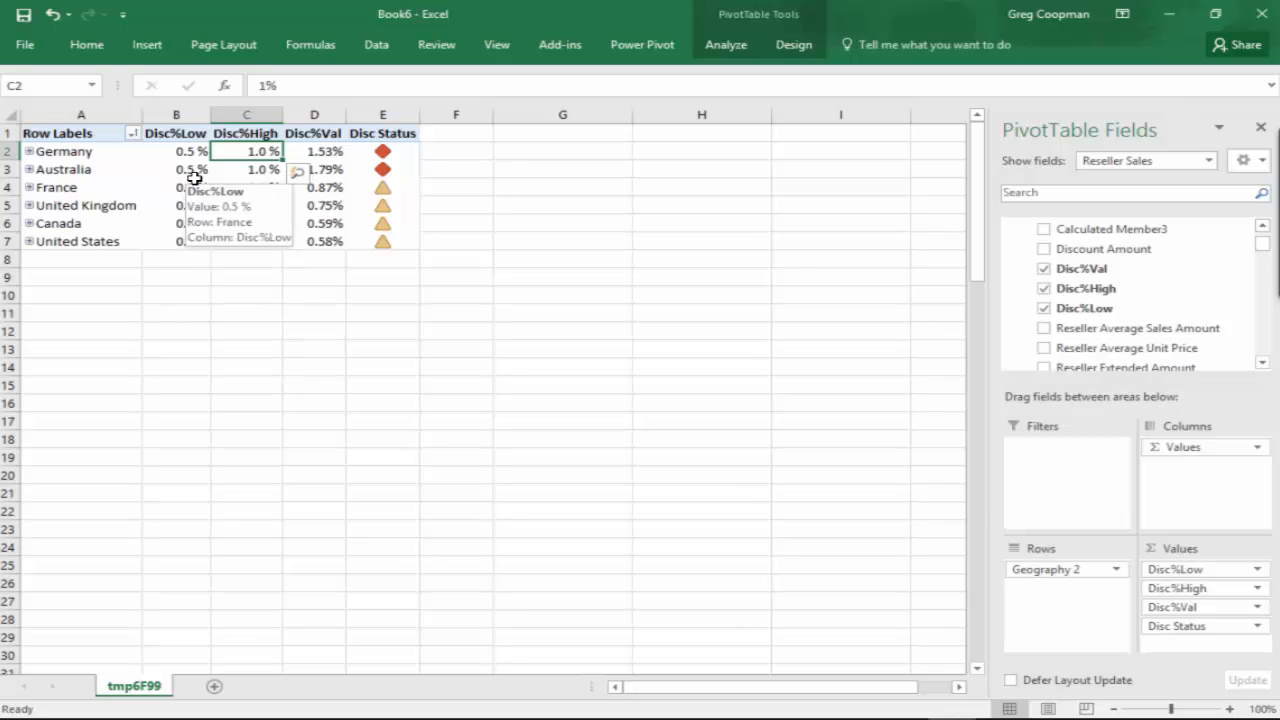
Step: Expand France to state level with Seine (Paris) and Val d'Oise collapsed, and check the Disc%Low and Disc%High thresholds for Nord
{"action": "left_click", "coordinate": [29, 187]}
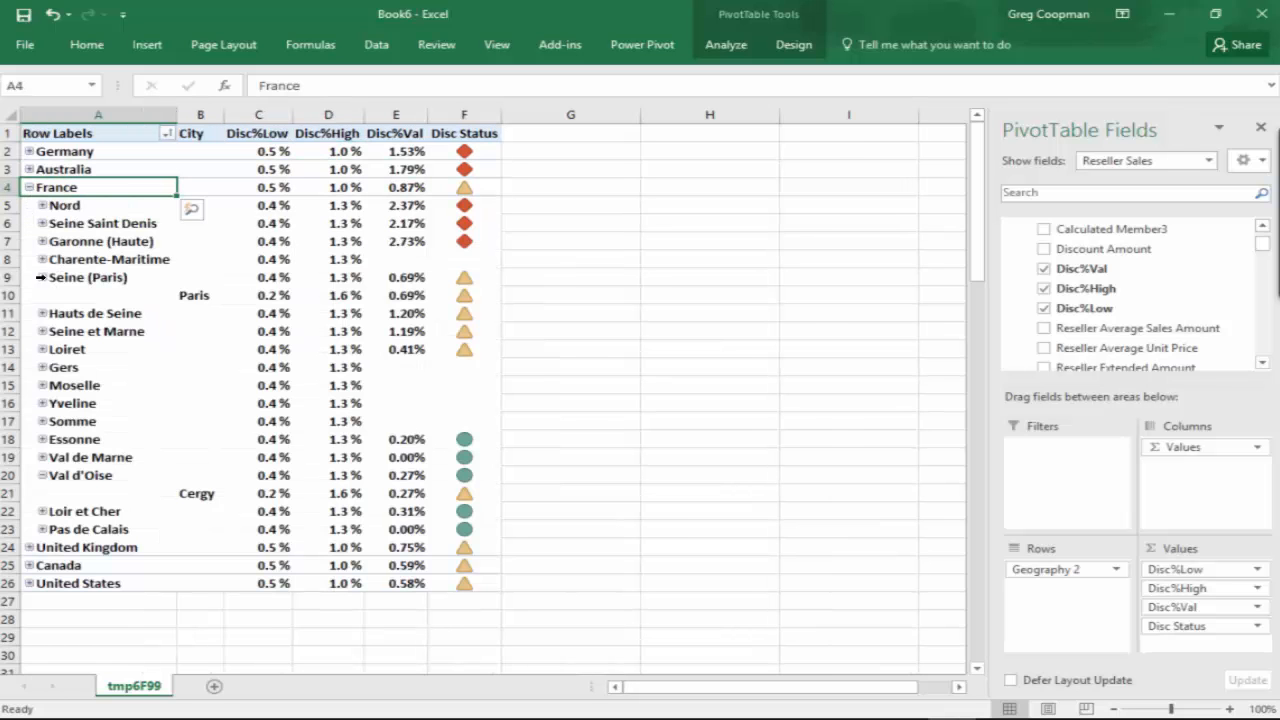
{"action": "left_click", "coordinate": [42, 277]}
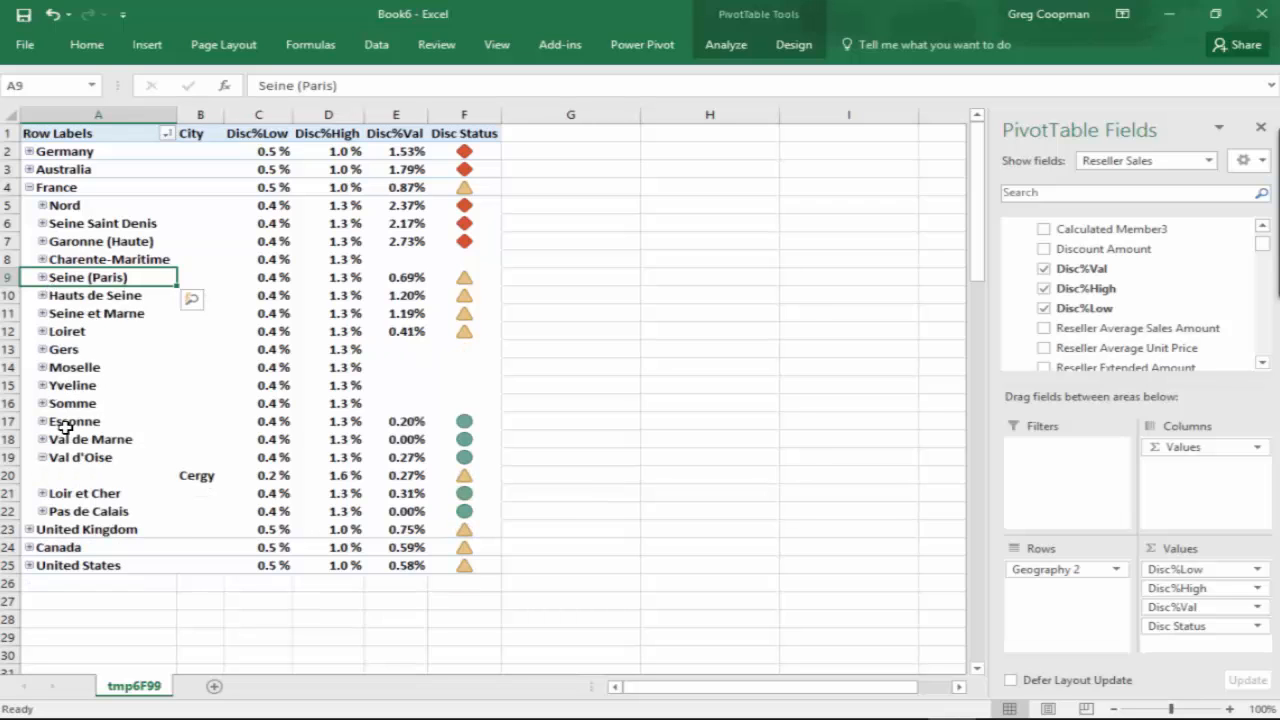
{"action": "left_click", "coordinate": [42, 457]}
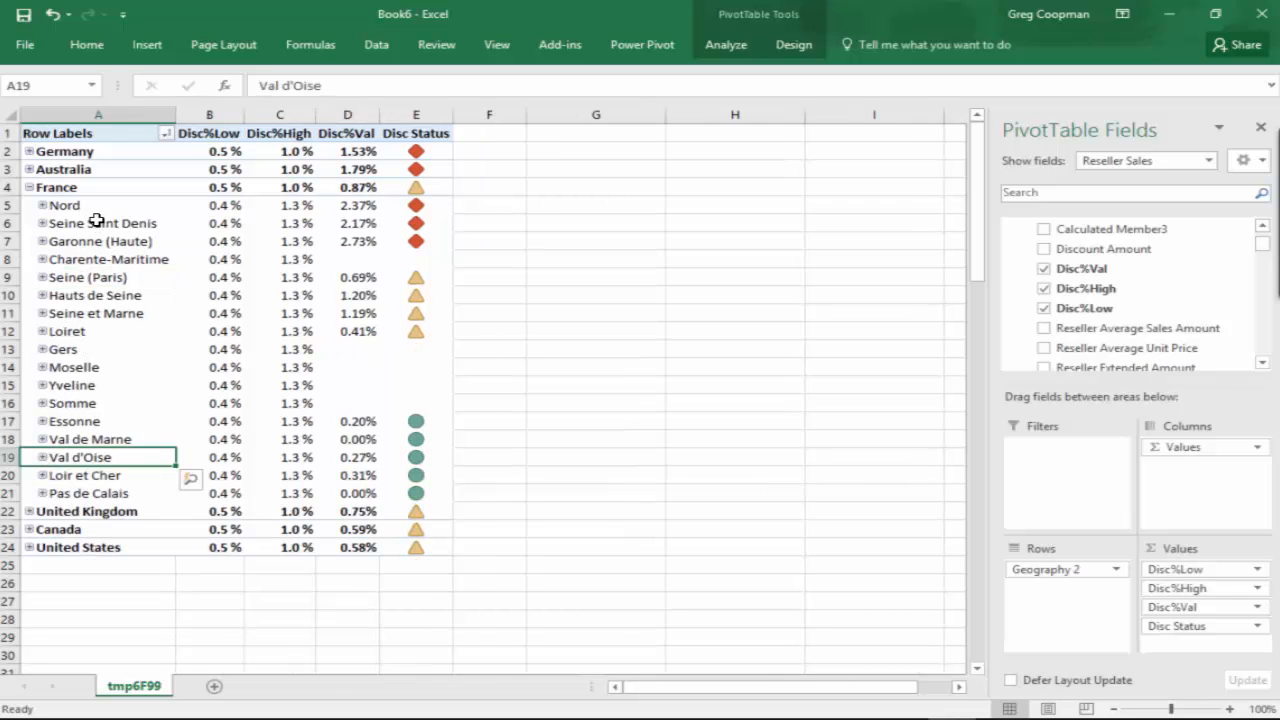
{"action": "mouse_move", "coordinate": [226, 214]}
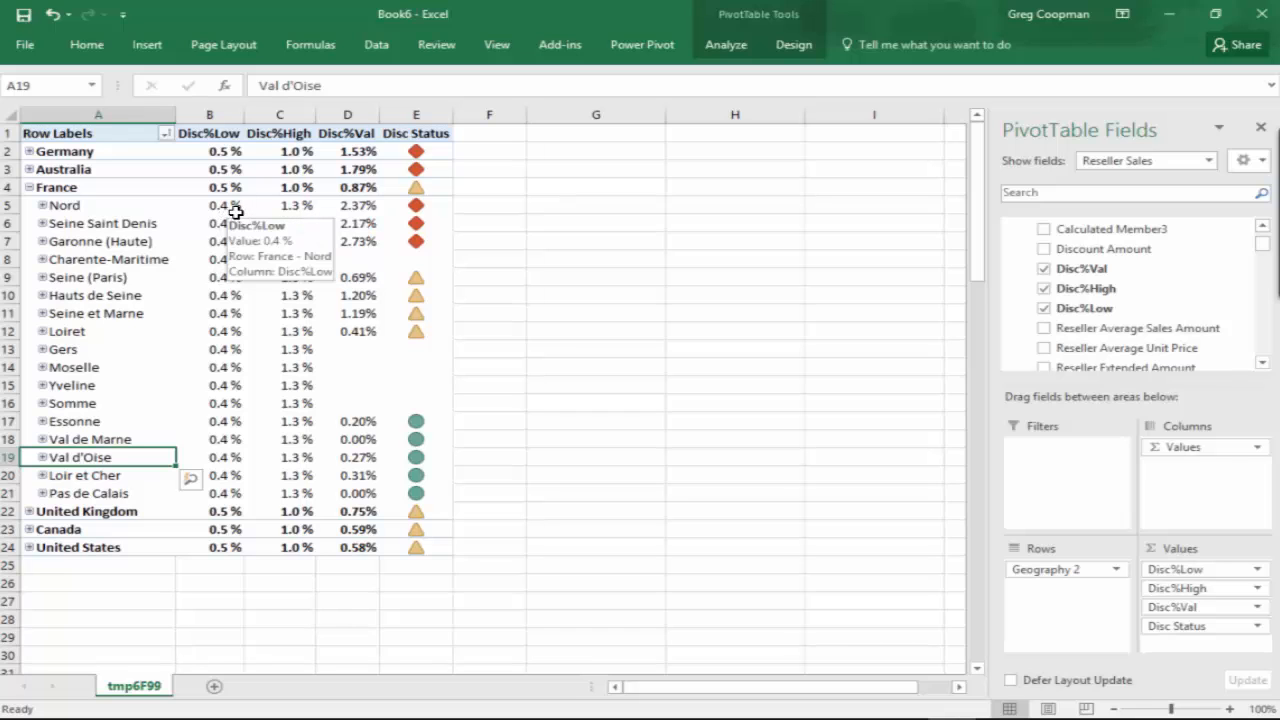
{"action": "mouse_move", "coordinate": [289, 207]}
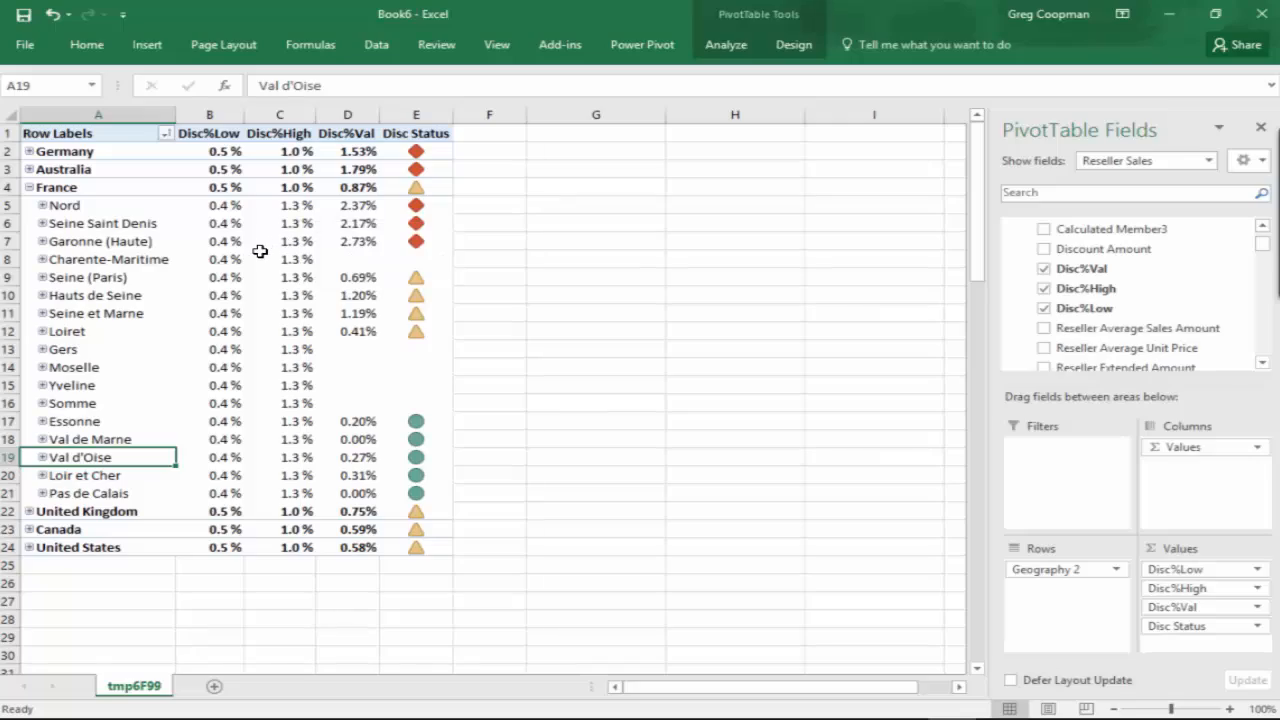
{"action": "mouse_move", "coordinate": [260, 252]}
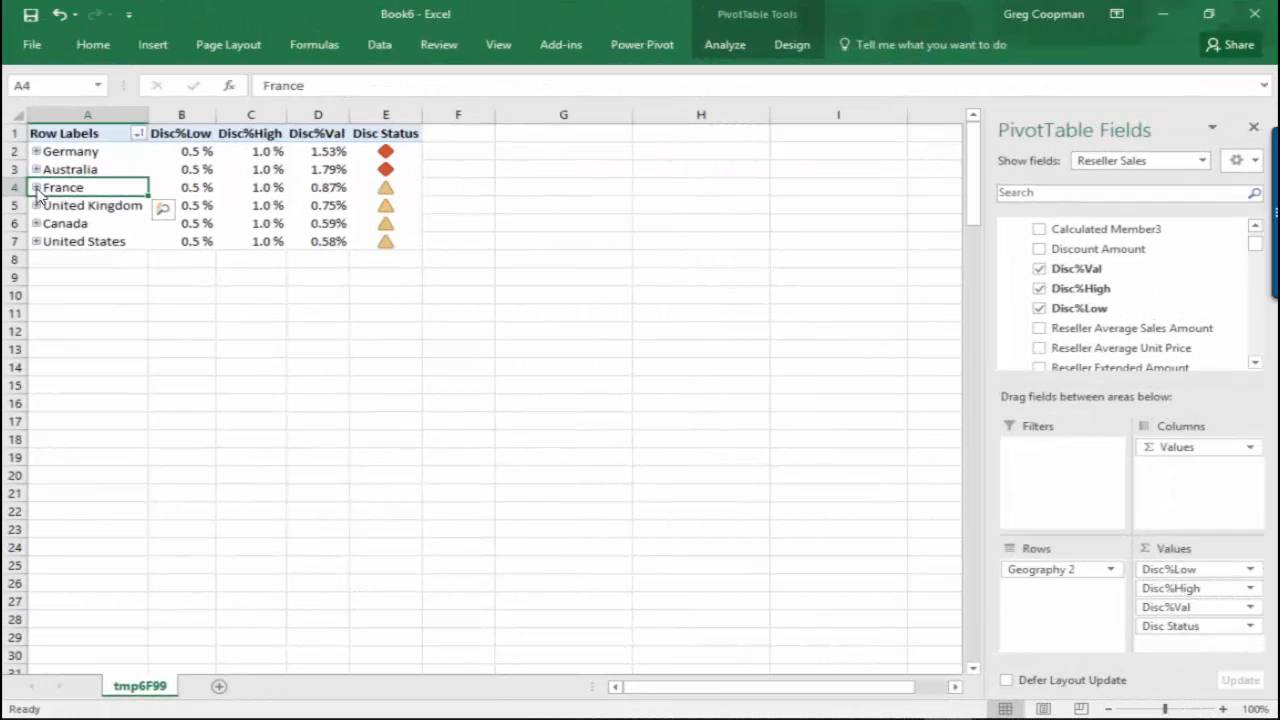
Step: Expand Germany to its states, collapse the Bayern cities and select Hamburg
{"action": "left_click", "coordinate": [35, 151]}
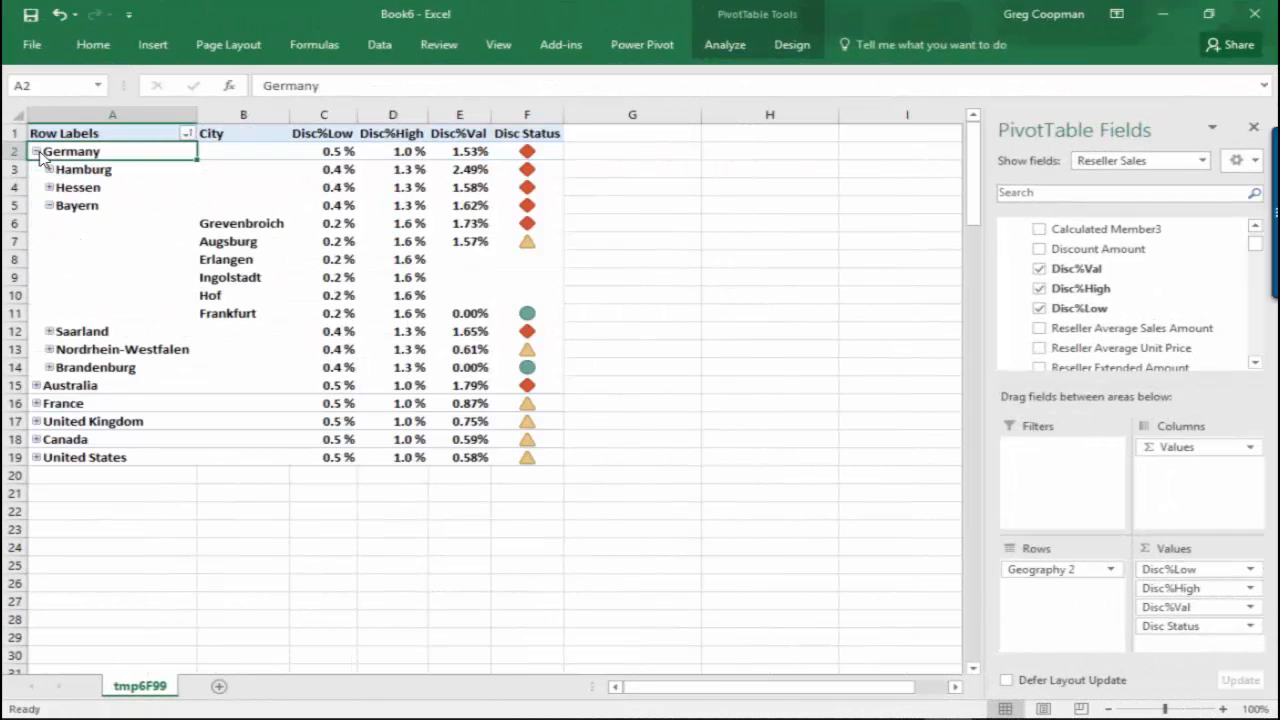
{"action": "left_click", "coordinate": [49, 205]}
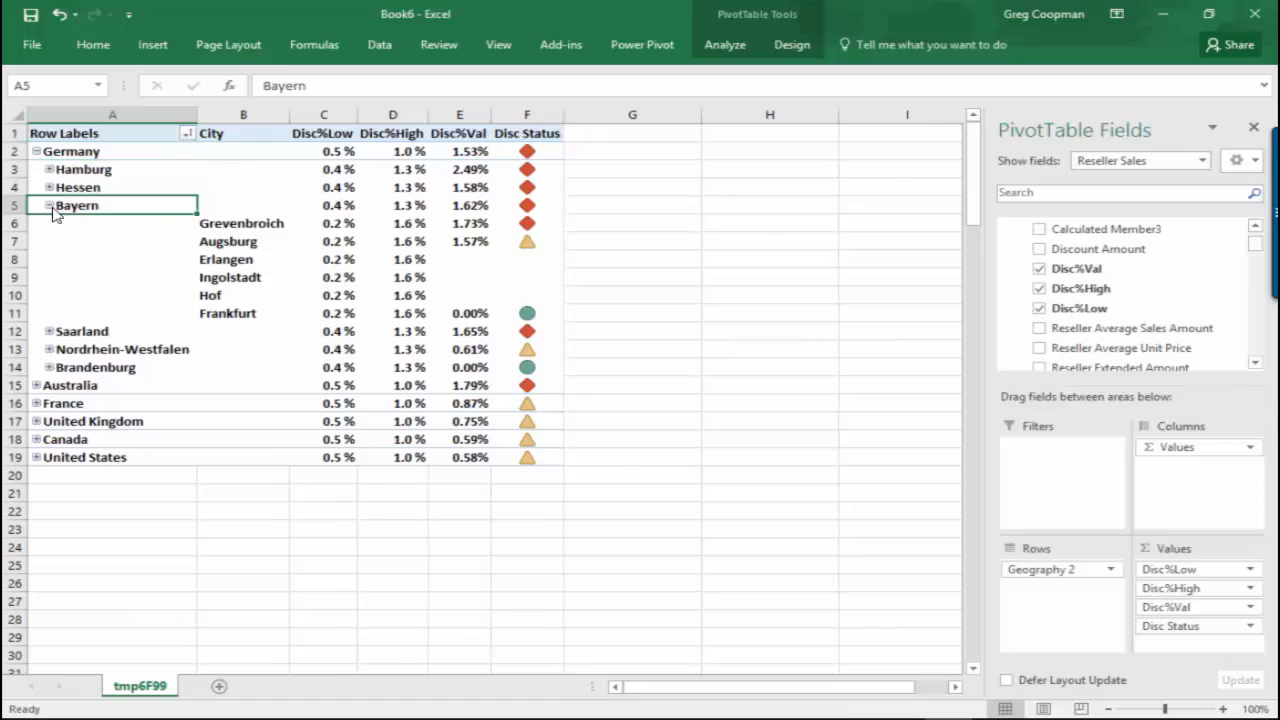
{"action": "left_click", "coordinate": [62, 169]}
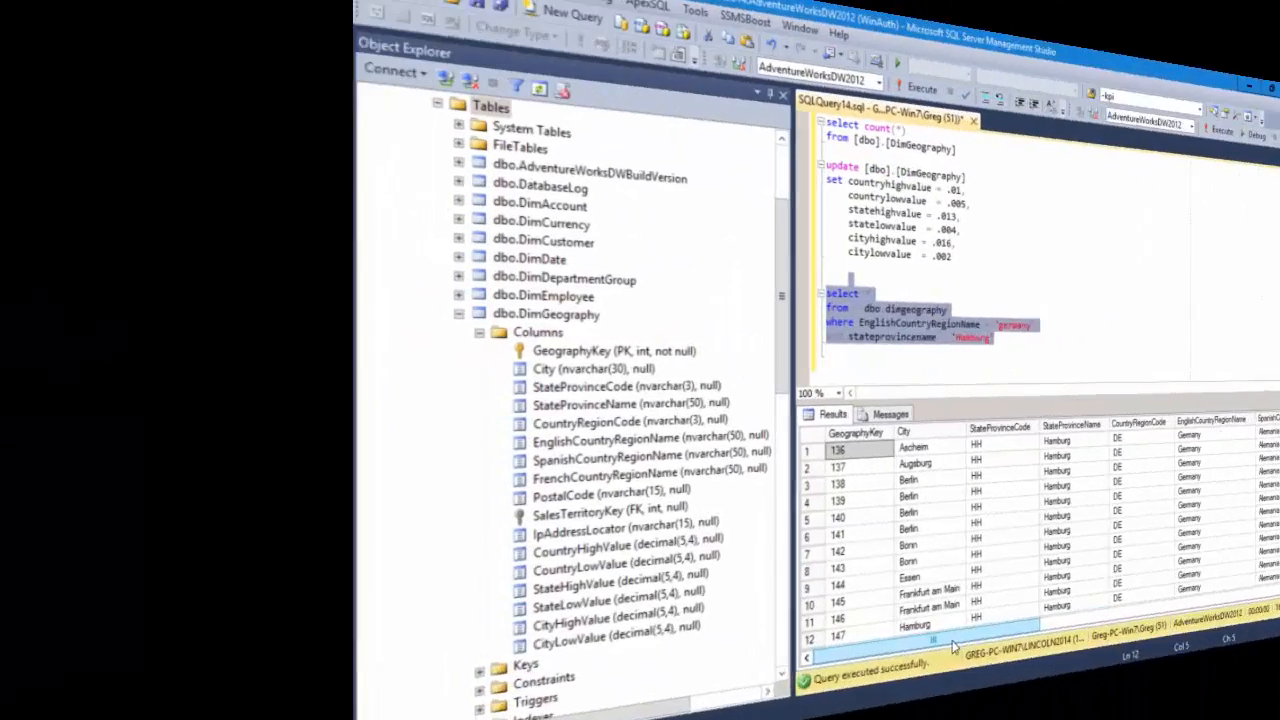
Step: In SQL Server Management Studio, review the country, state and city high and low value columns in the Hamburg query results
{"action": "left_click_drag", "start_coordinate": [726, 660], "coordinate": [1115, 660]}
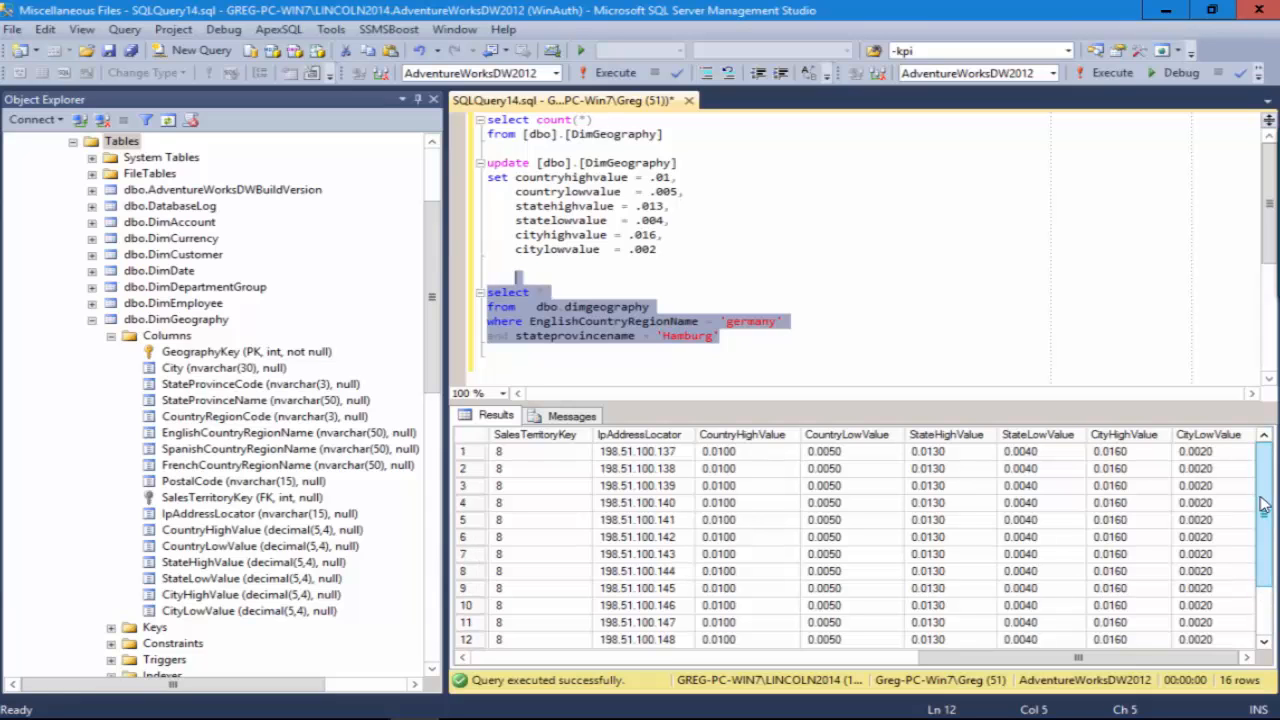
{"action": "scroll", "coordinate": [1262, 505], "scroll_direction": "down", "scroll_amount": 2}
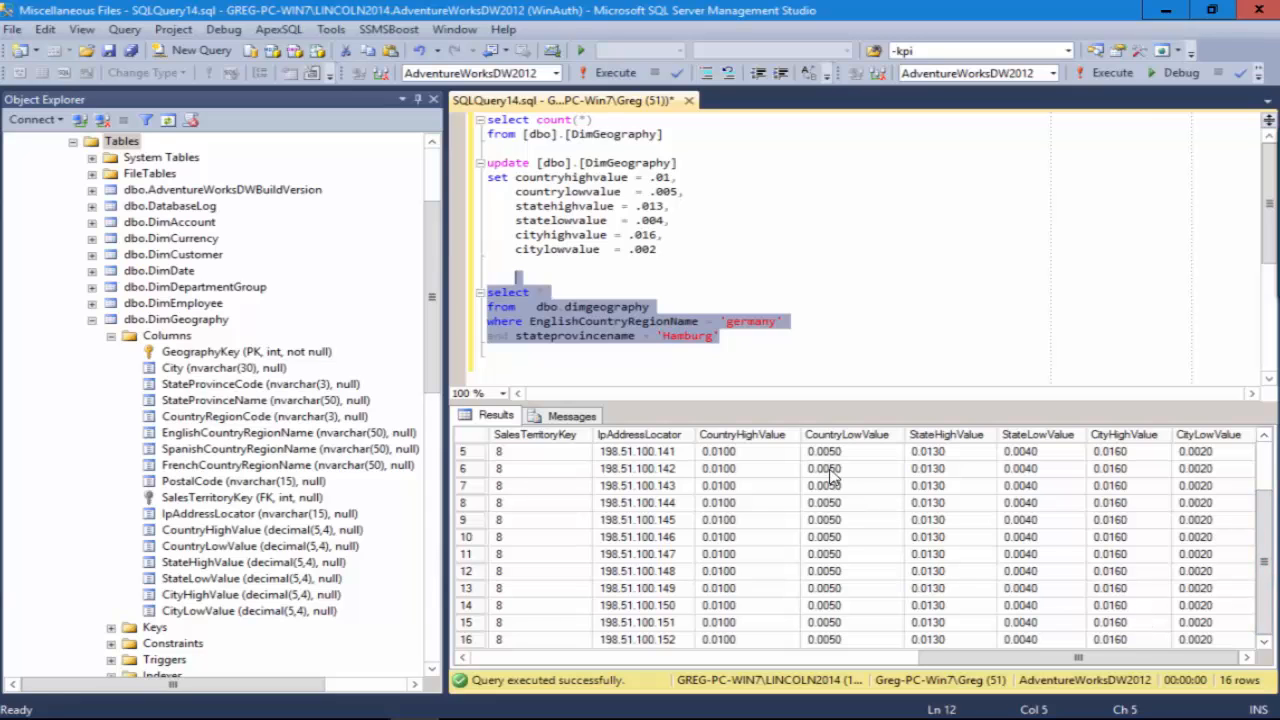
{"action": "left_click", "coordinate": [780, 372]}
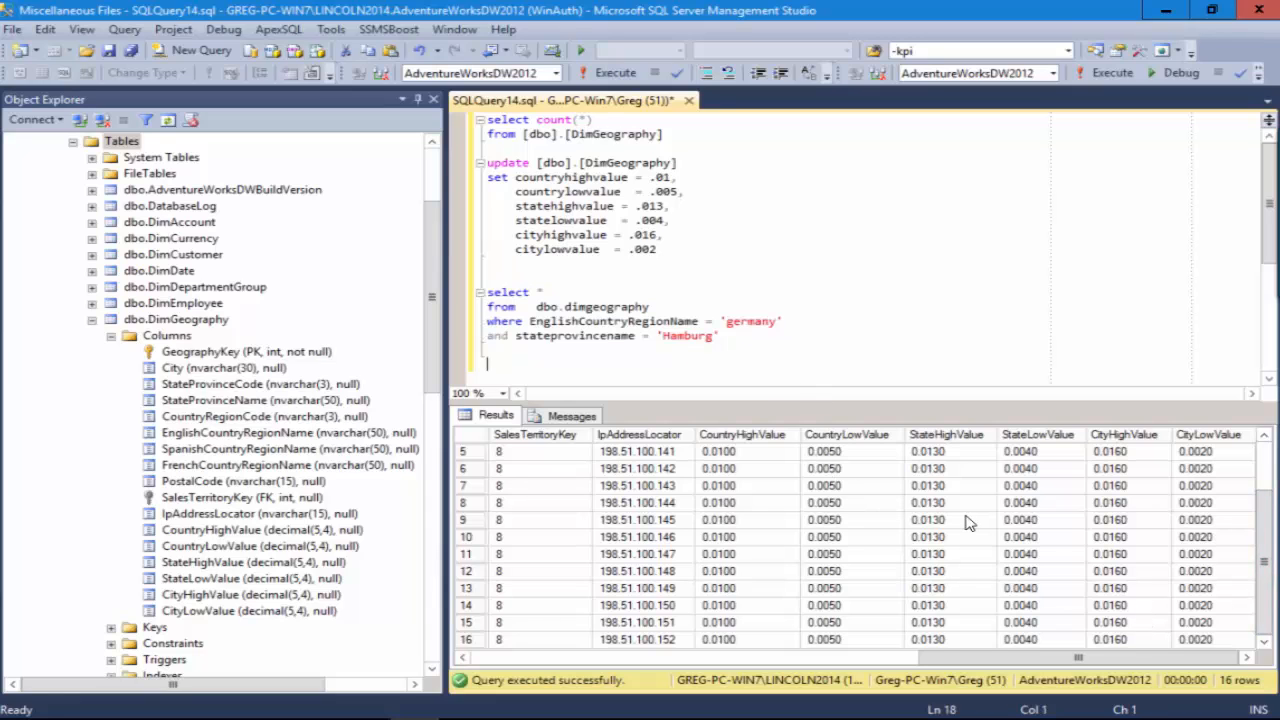
Step: Duplicate the query's from and where clauses for Germany and Hamburg below it, and turn the copy into an update of dbo.dimgeography
{"action": "left_click_drag", "start_coordinate": [720, 338], "coordinate": [472, 306]}
{"action": "key", "text": "ctrl+c"}
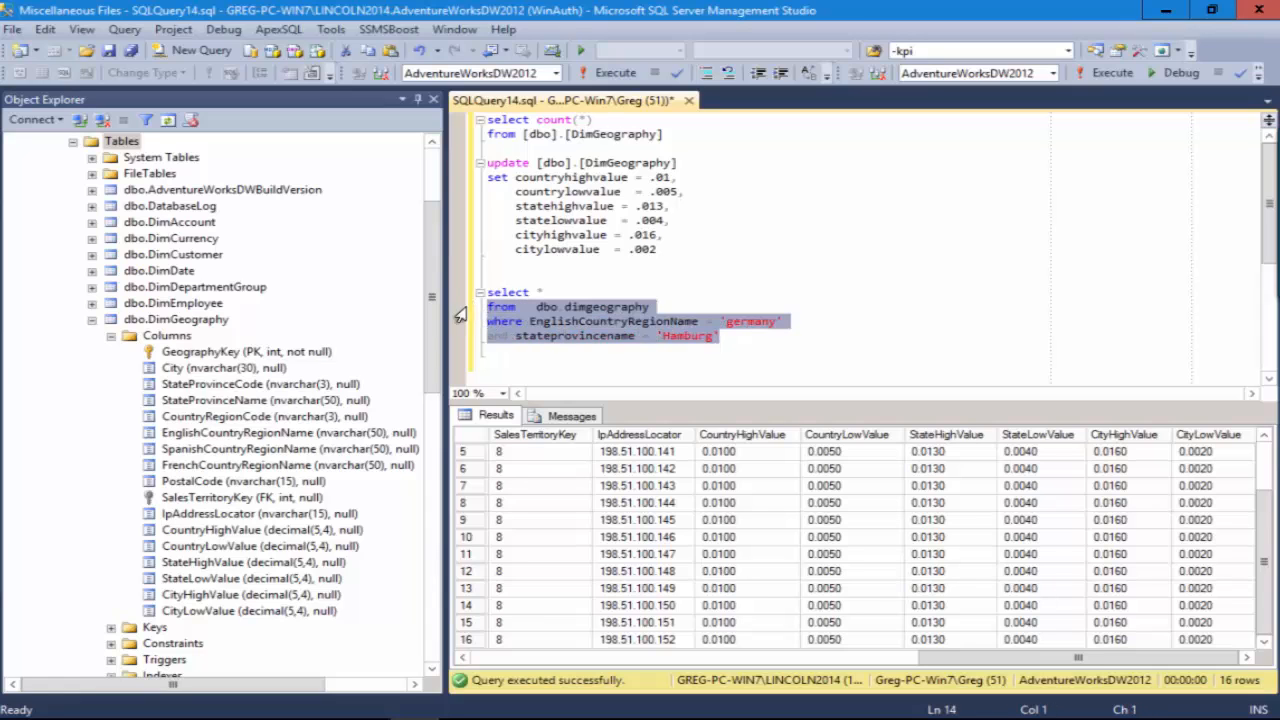
{"action": "left_click", "coordinate": [730, 343]}
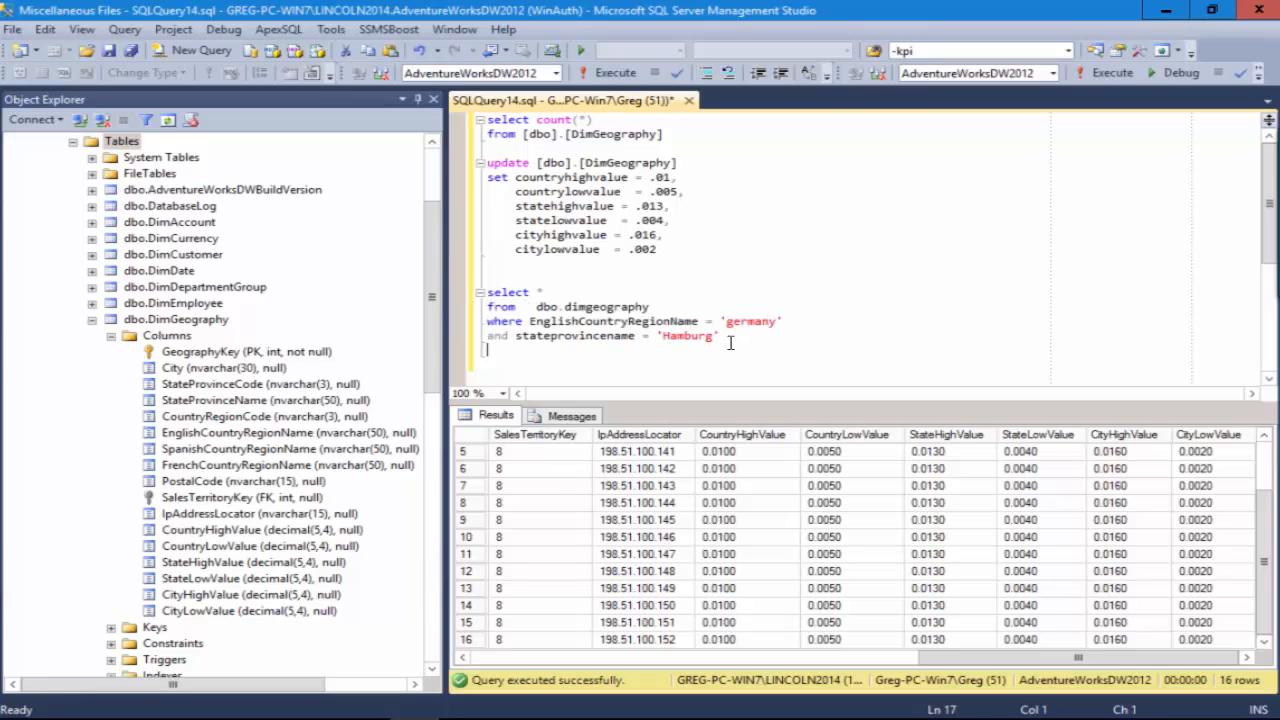
{"action": "key", "text": "Return"}
{"action": "key", "text": "Return"}
{"action": "key", "text": "ctrl+v"}
{"action": "key", "text": "Up"}
{"action": "key", "text": "Up"}
{"action": "key", "text": "Home"}
{"action": "key", "text": "Delete"}
{"action": "key", "text": "Delete"}
{"action": "key", "text": "Delete"}
{"action": "key", "text": "Delete"}
{"action": "type", "text": "update"}
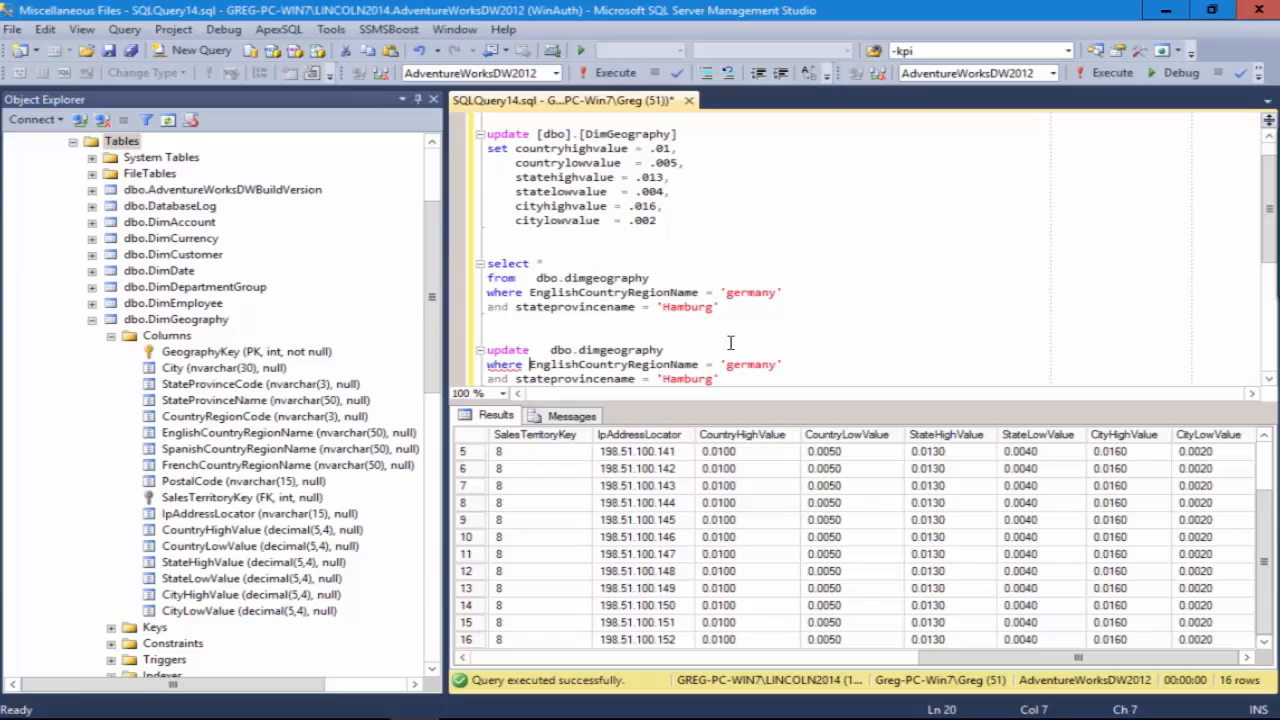
Step: Add a set clause to the Hamburg update, reusing the existing state lines, with statehighvalue = .03 and statelowvalue = .004
{"action": "key", "text": "Return"}
{"action": "type", "text": "set"}
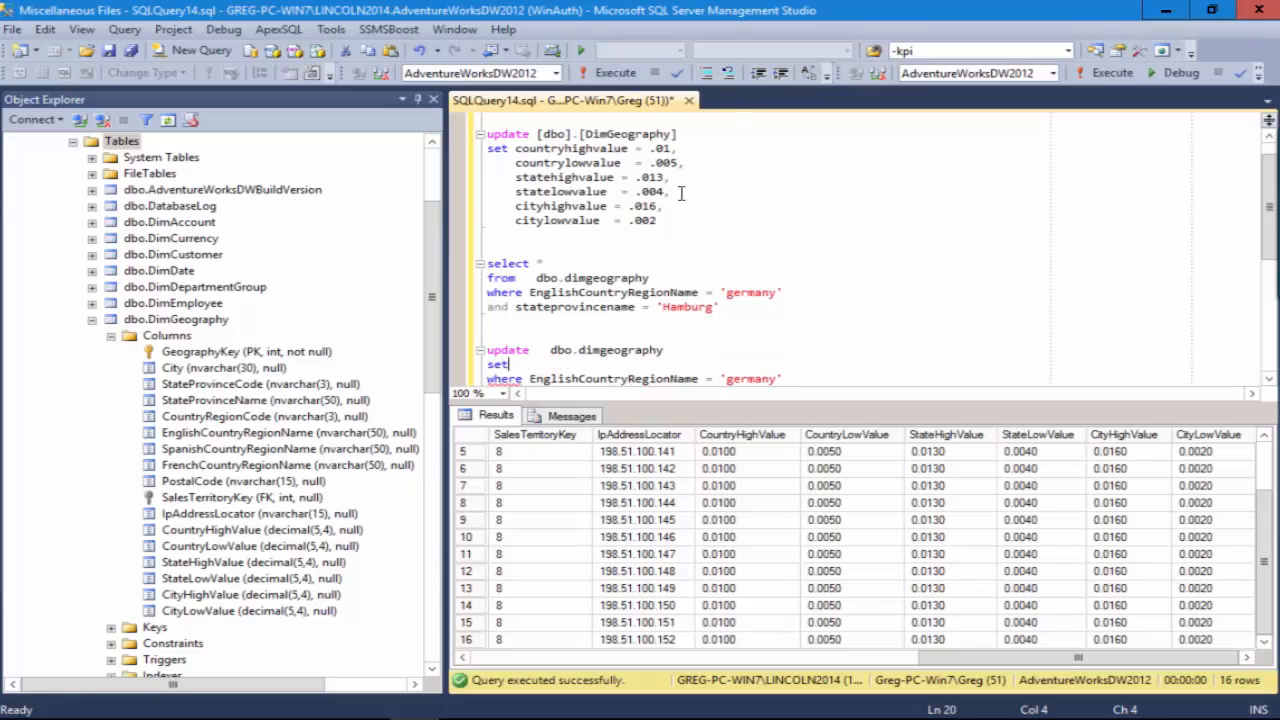
{"action": "left_click_drag", "start_coordinate": [680, 192], "coordinate": [466, 180]}
{"action": "key", "text": "ctrl+c"}
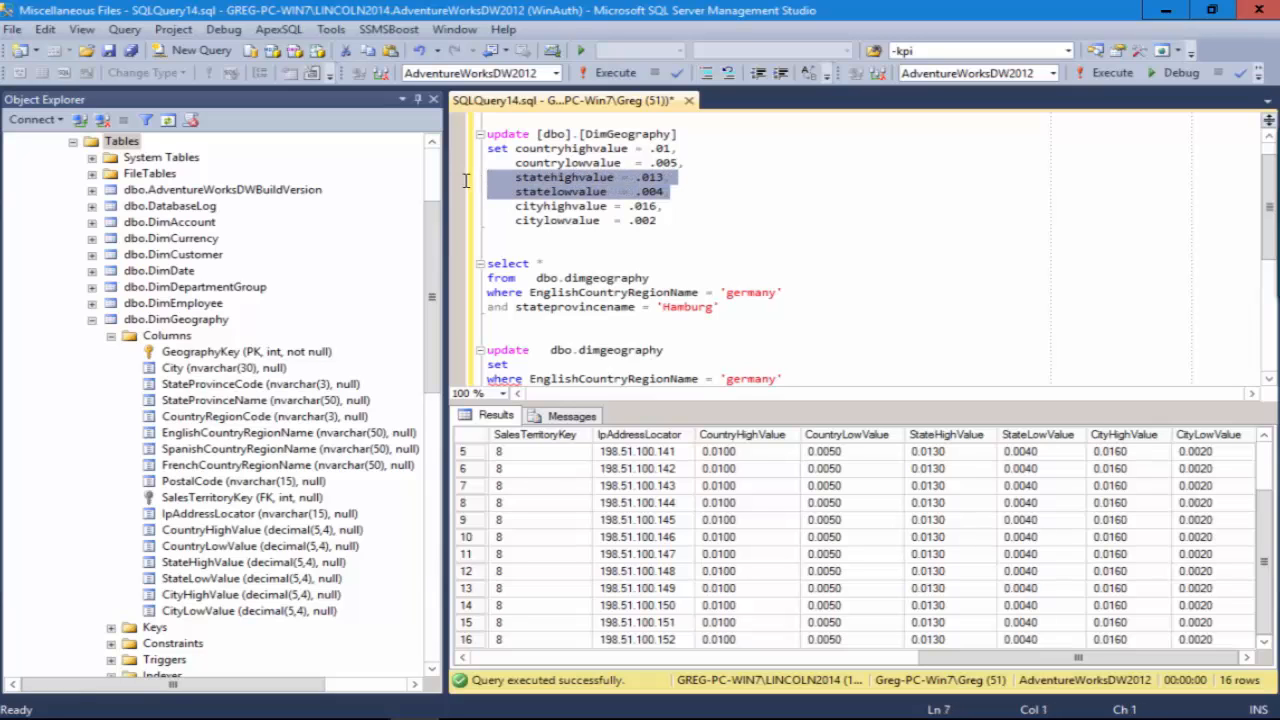
{"action": "left_click", "coordinate": [521, 366]}
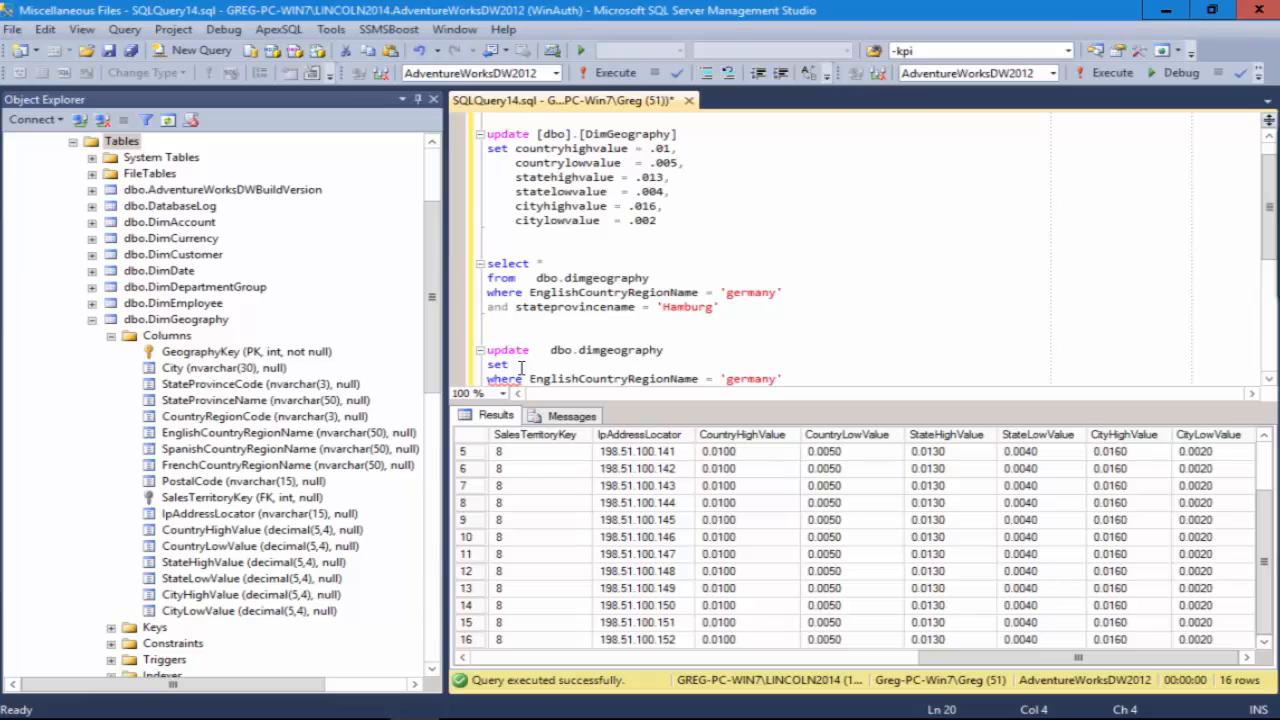
{"action": "key", "text": "ctrl+v"}
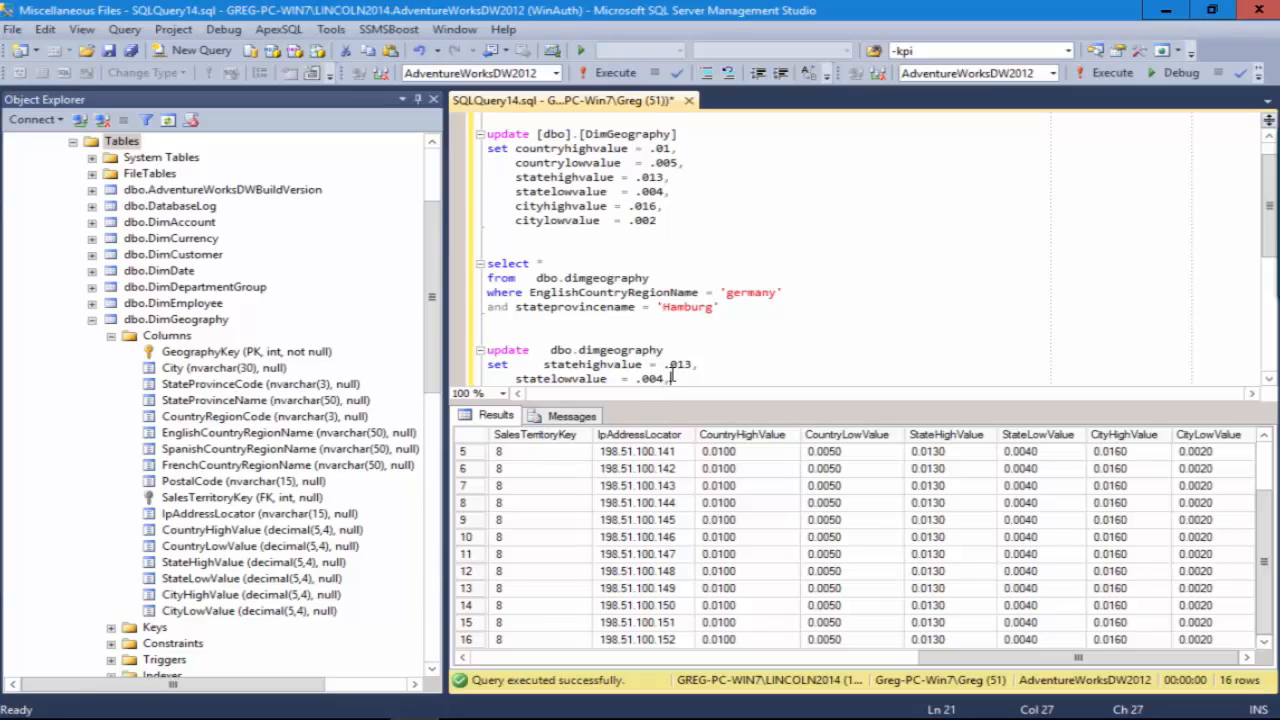
{"action": "left_click_drag", "start_coordinate": [678, 364], "coordinate": [691, 368]}
{"action": "type", "text": "3"}
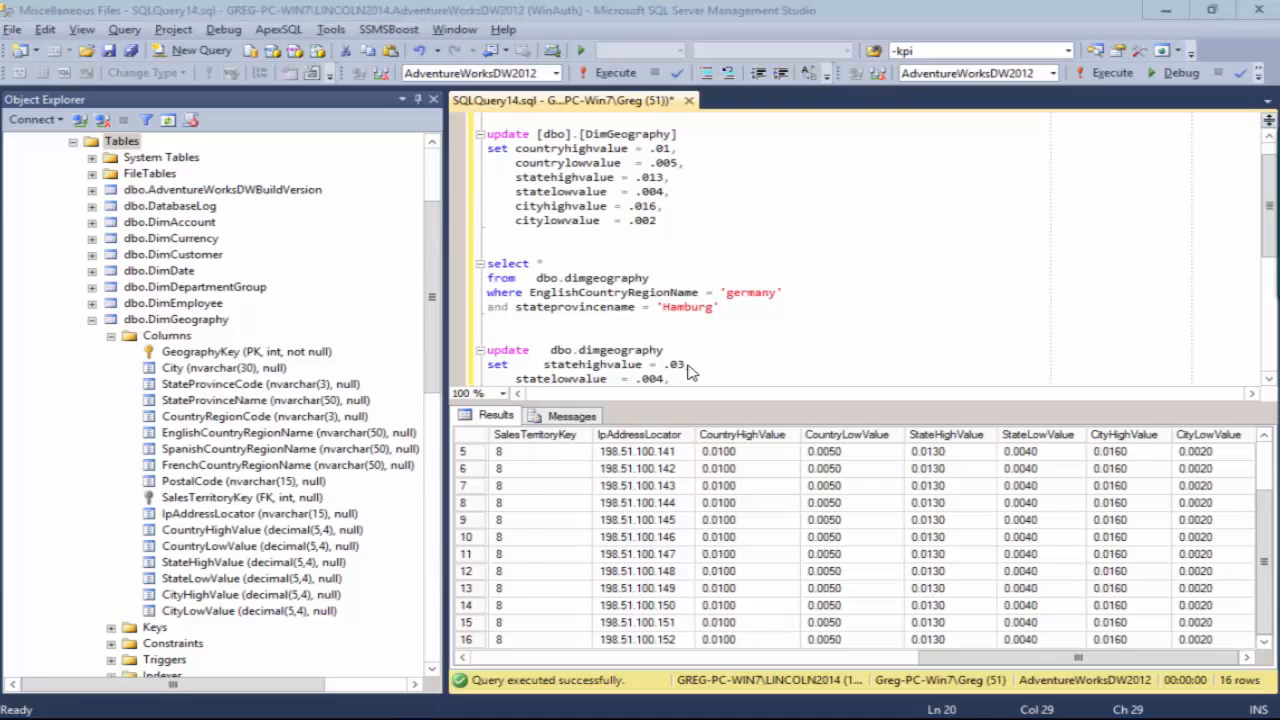
Step: Switch to the Book6 pivot table workbook in Excel
{"action": "key", "text": "alt+Tab"}
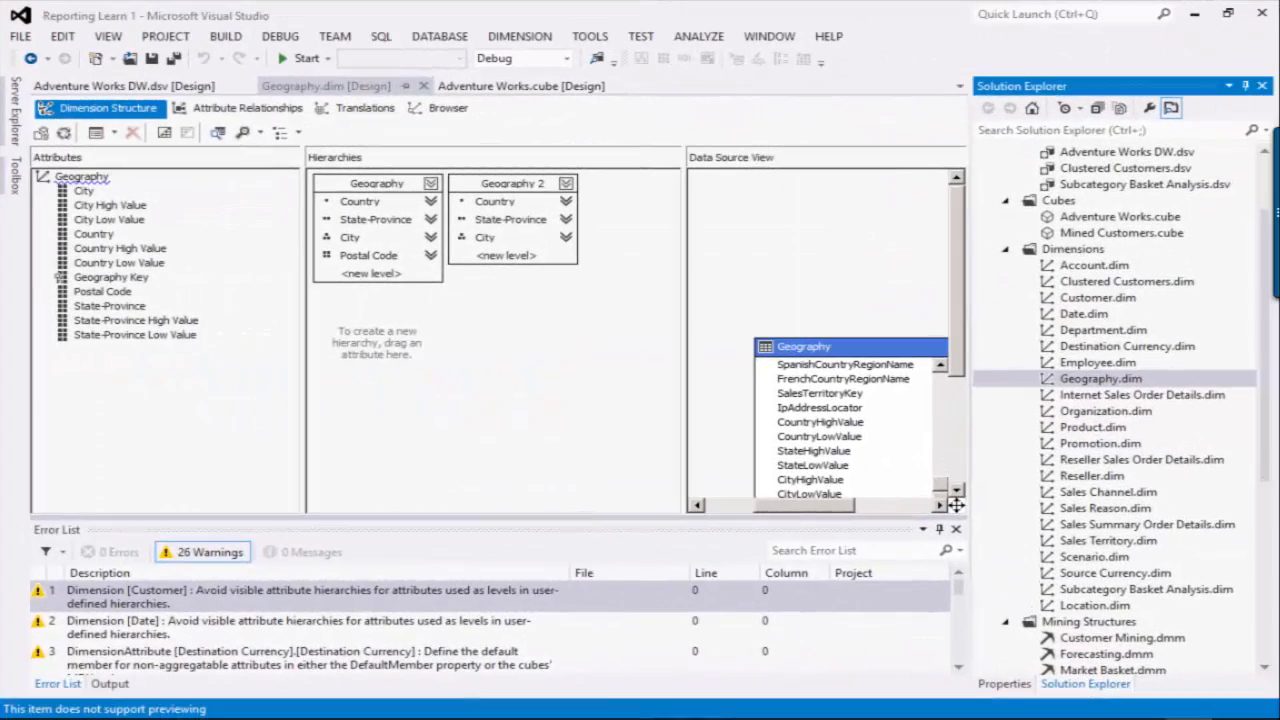
{"action": "left_click", "coordinate": [573, 520]}
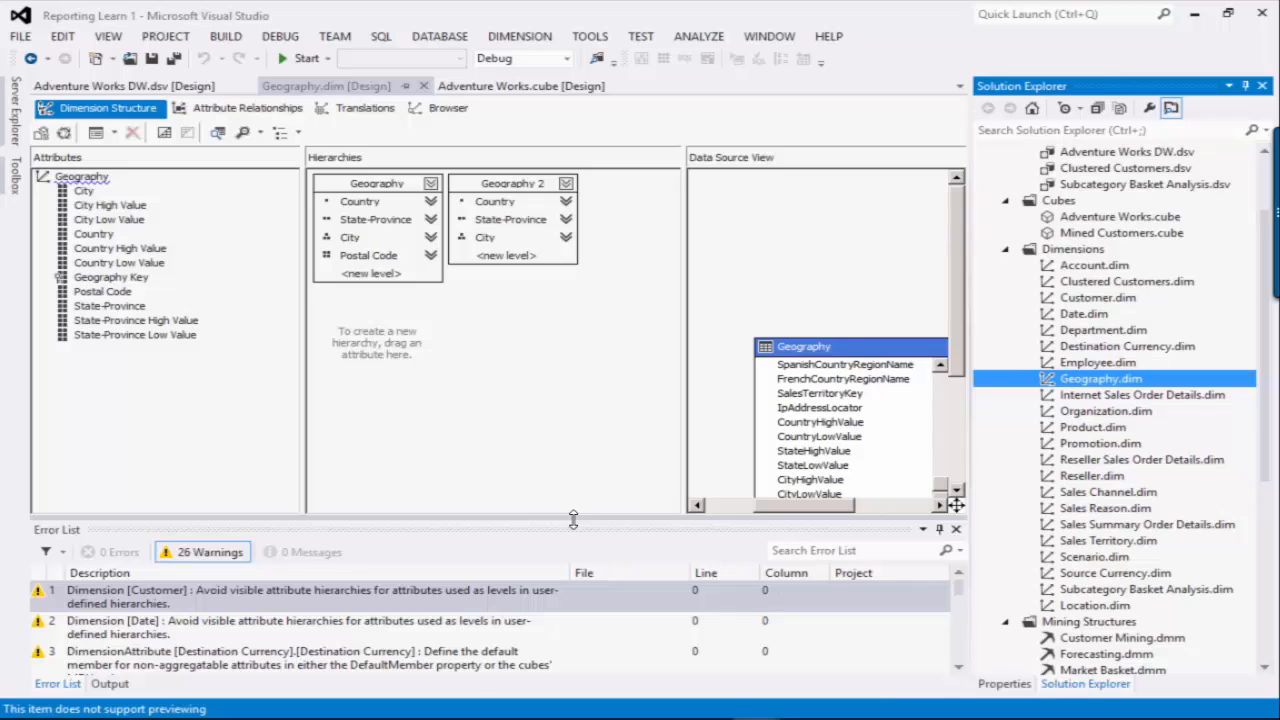
{"action": "mouse_move", "coordinate": [657, 710]}
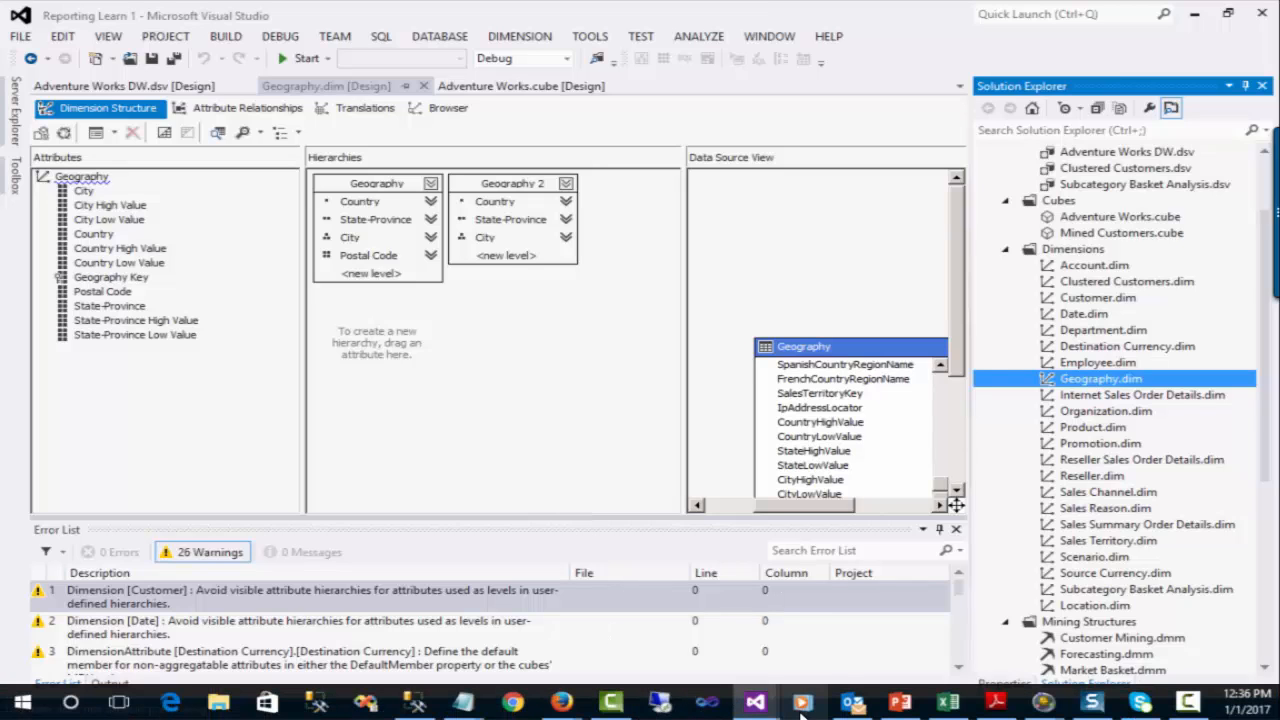
{"action": "mouse_move", "coordinate": [953, 708]}
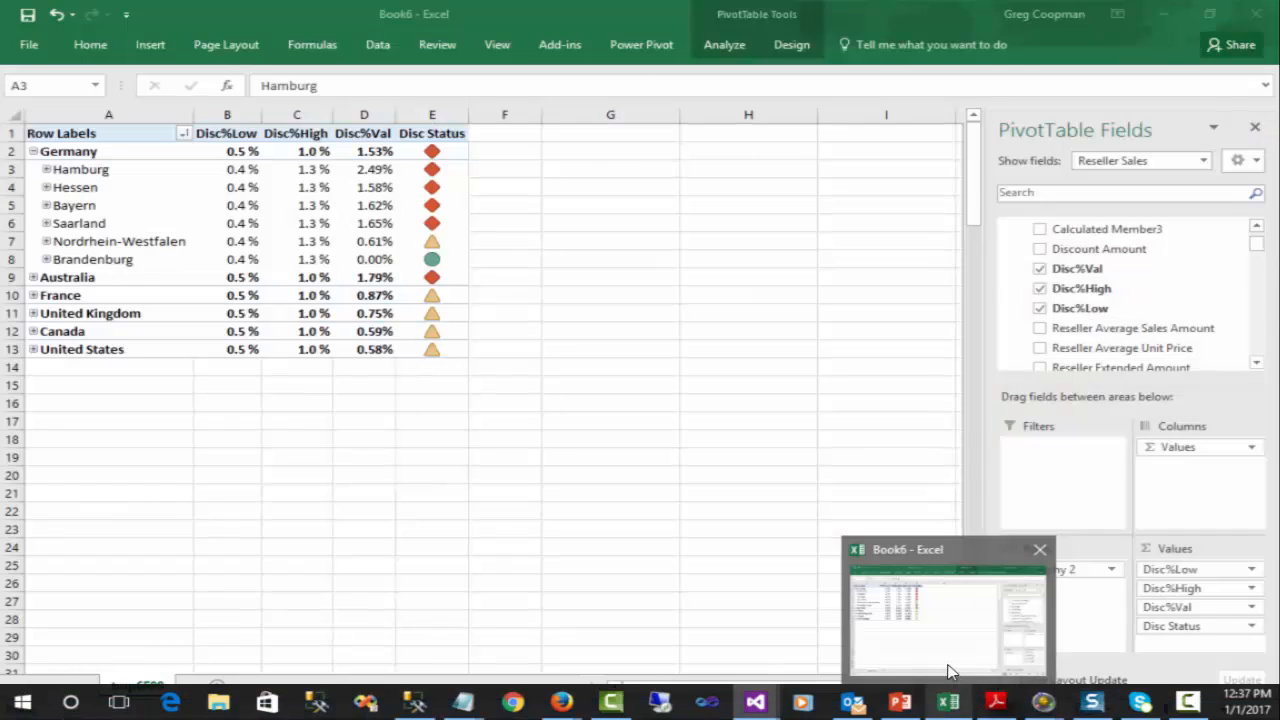
{"action": "left_click", "coordinate": [948, 673]}
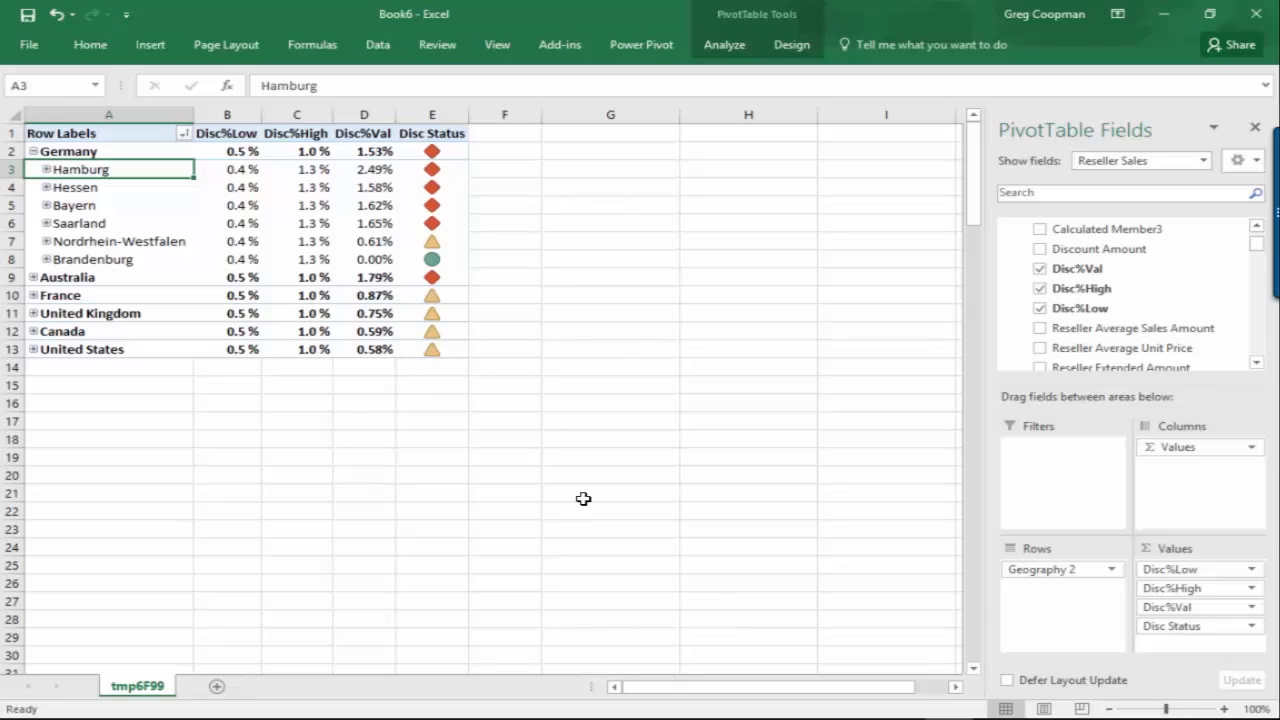
Step: Check Hamburg's discount status, value and thresholds in the pivot table, and refresh all the workbook's data
{"action": "left_click", "coordinate": [378, 44]}
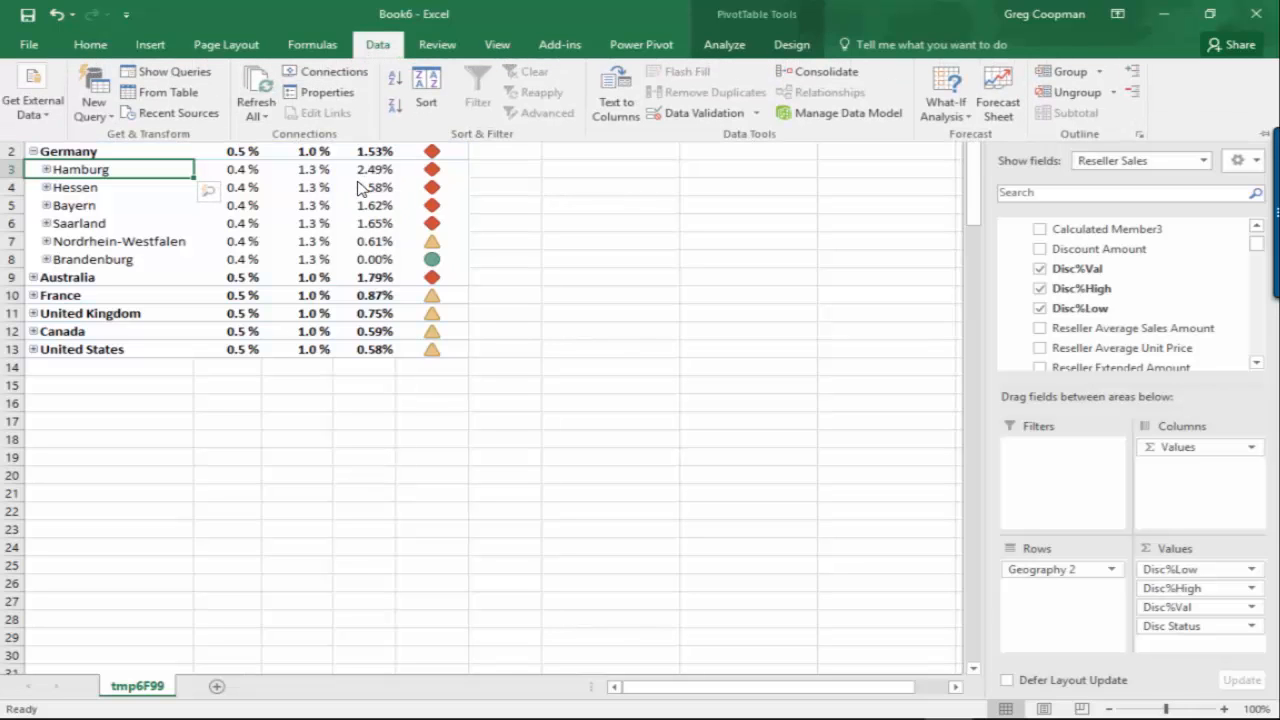
{"action": "mouse_move", "coordinate": [431, 176]}
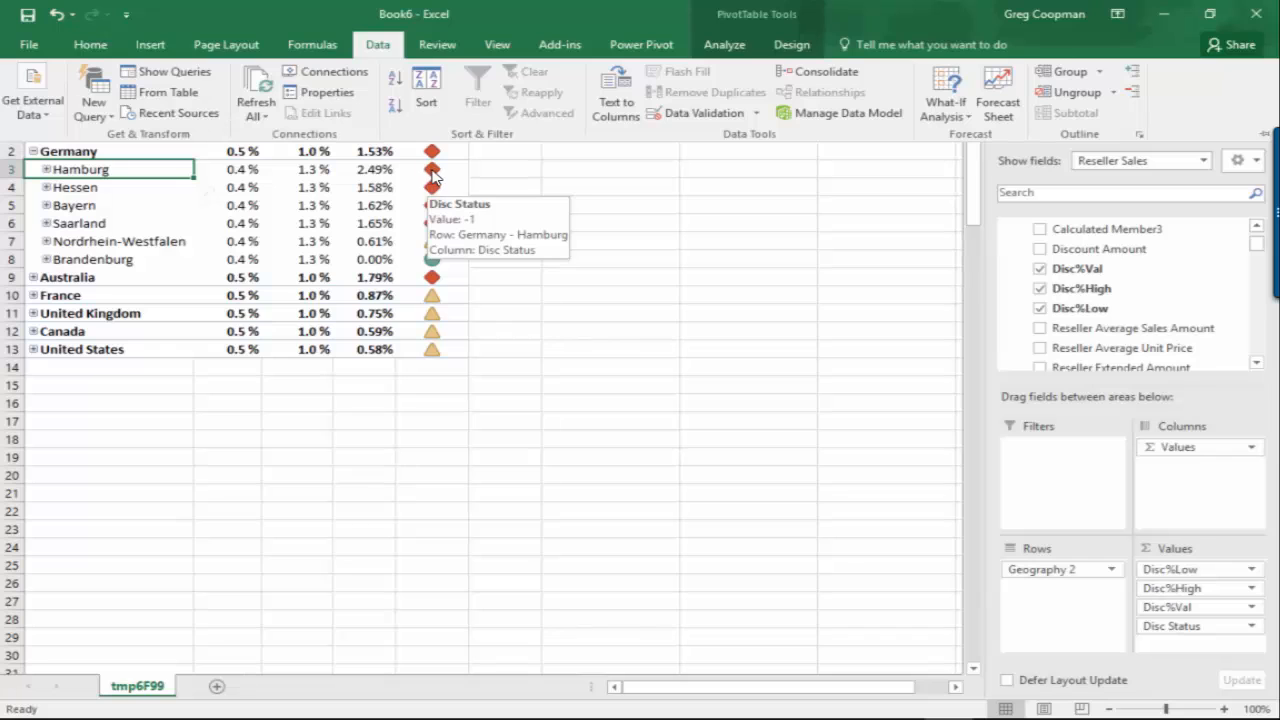
{"action": "mouse_move", "coordinate": [369, 178]}
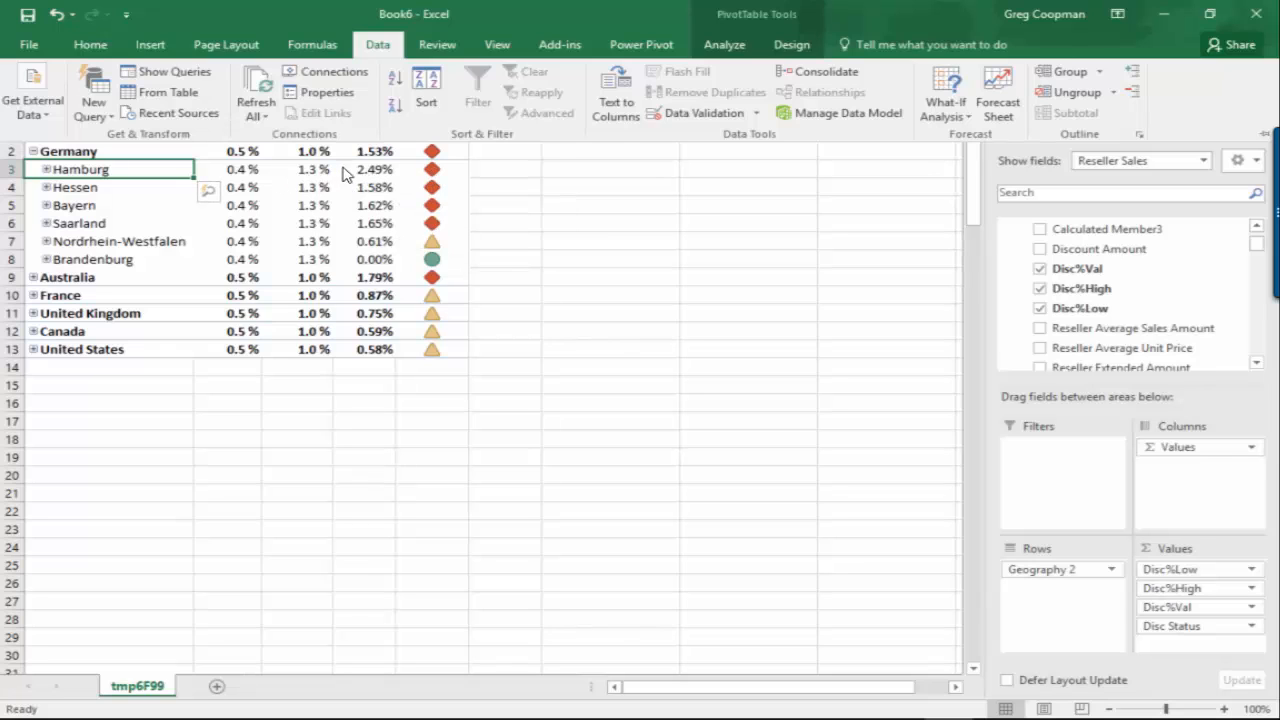
{"action": "mouse_move", "coordinate": [312, 178]}
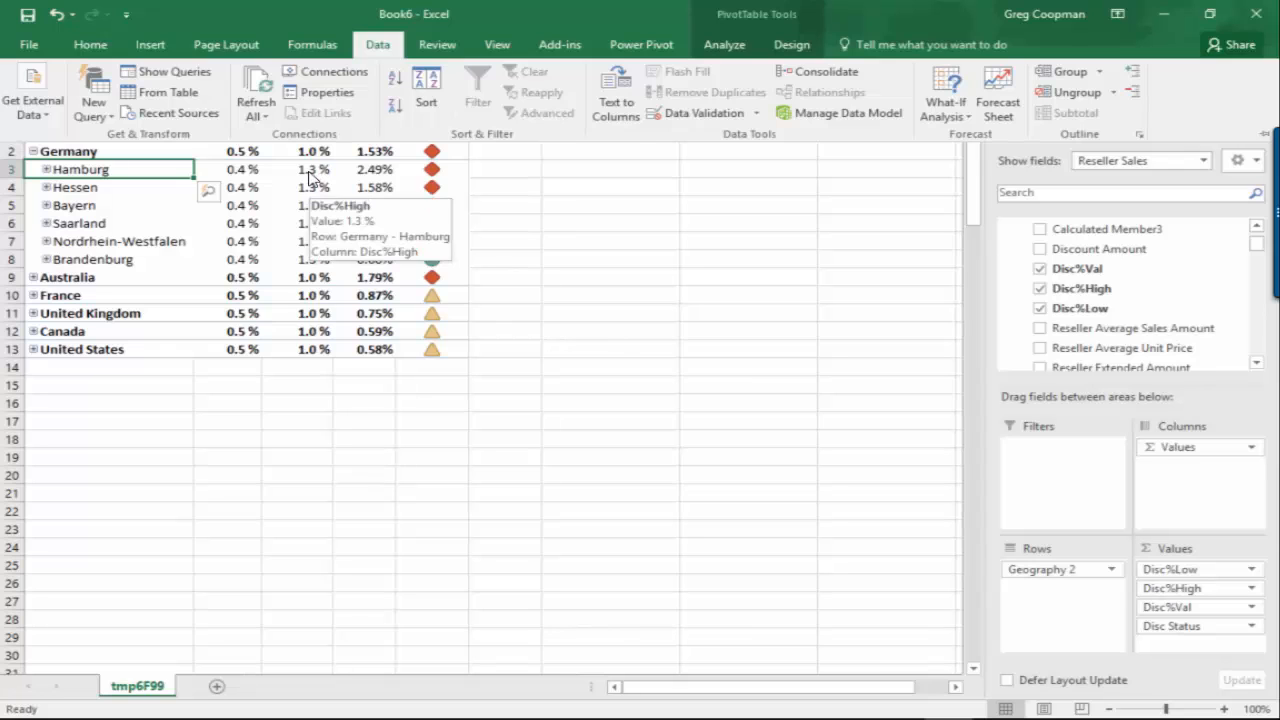
{"action": "mouse_move", "coordinate": [238, 180]}
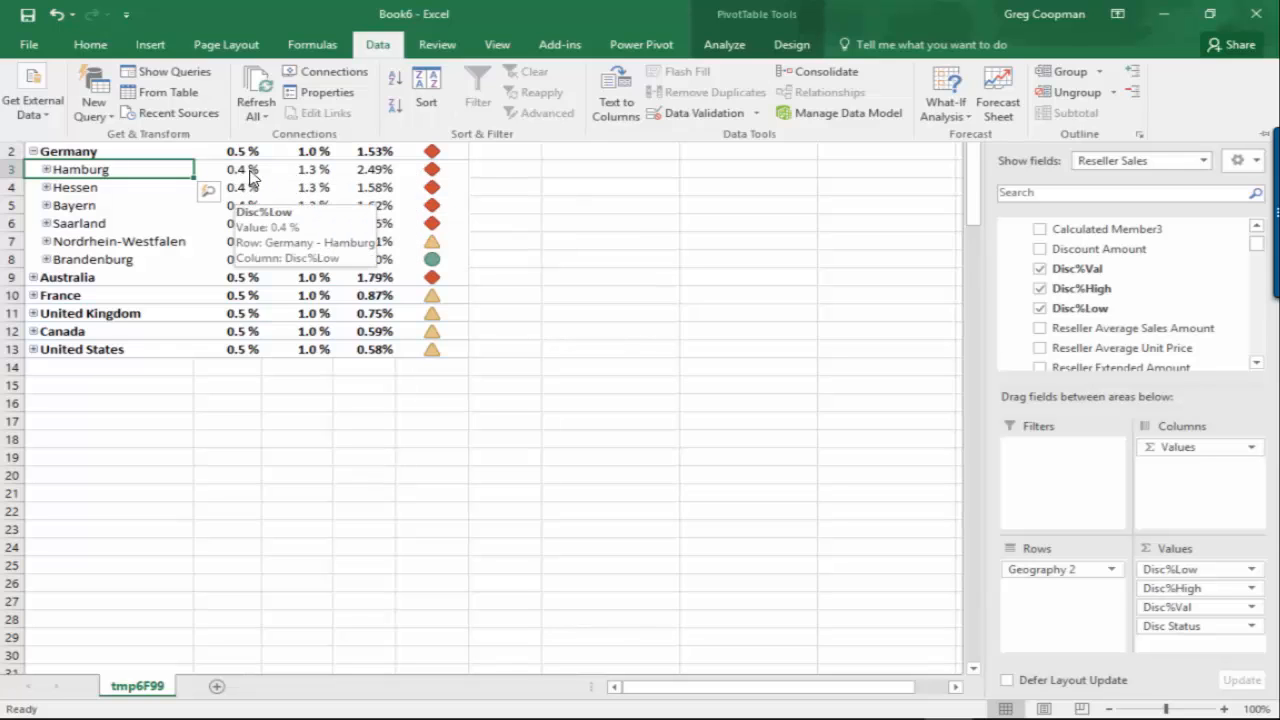
{"action": "left_click", "coordinate": [255, 119]}
{"action": "left_click", "coordinate": [262, 135]}
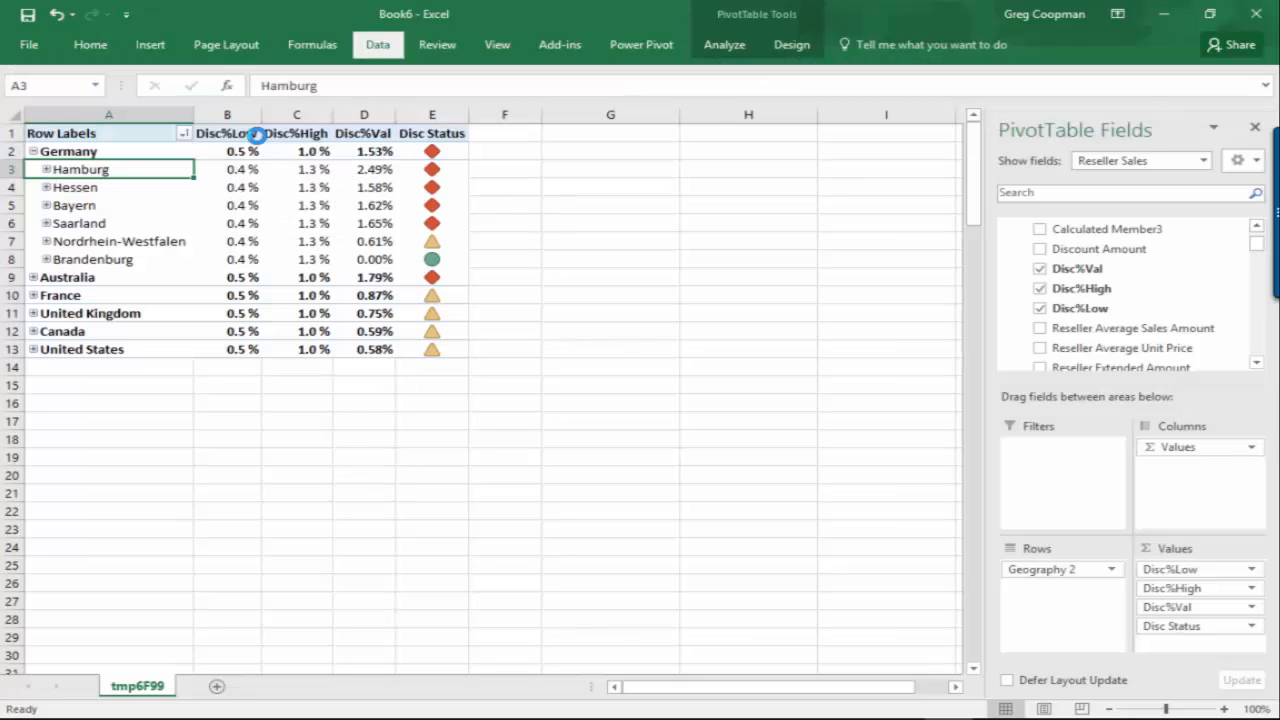
Step: Check Hamburg's refreshed low and high thresholds, discount value and status in the pivot table
{"action": "mouse_move", "coordinate": [332, 320]}
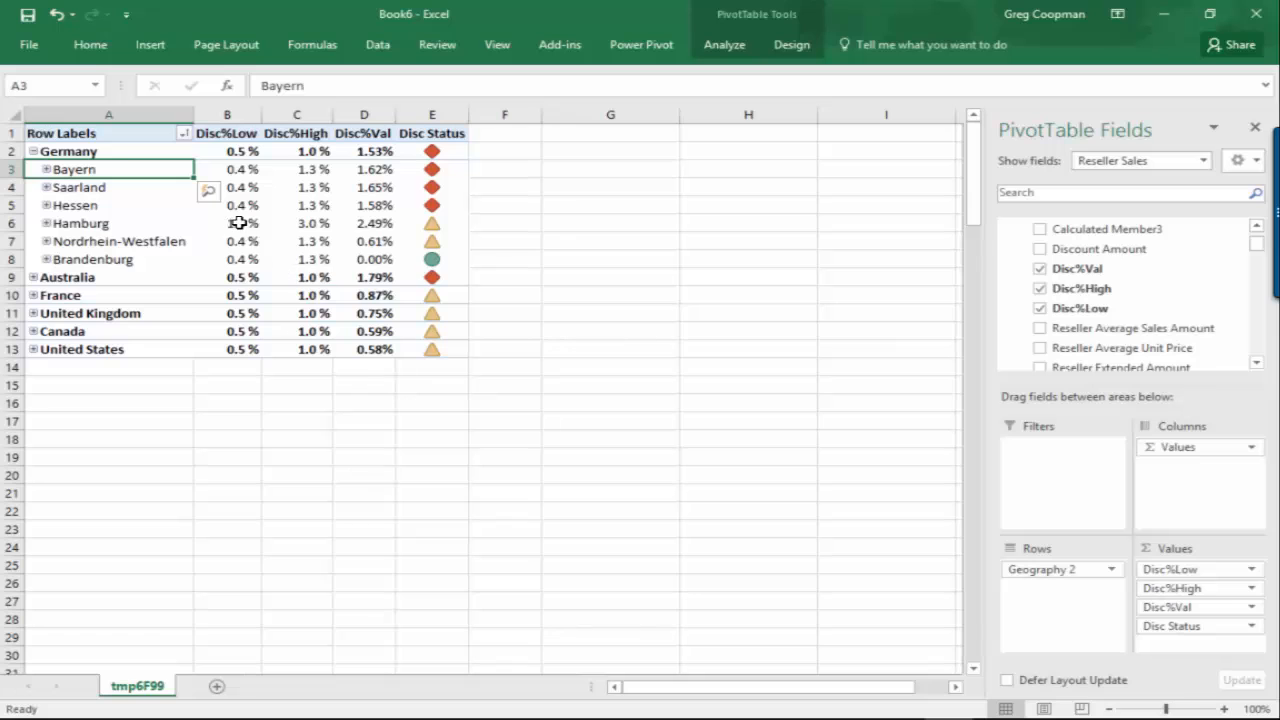
{"action": "mouse_move", "coordinate": [236, 223]}
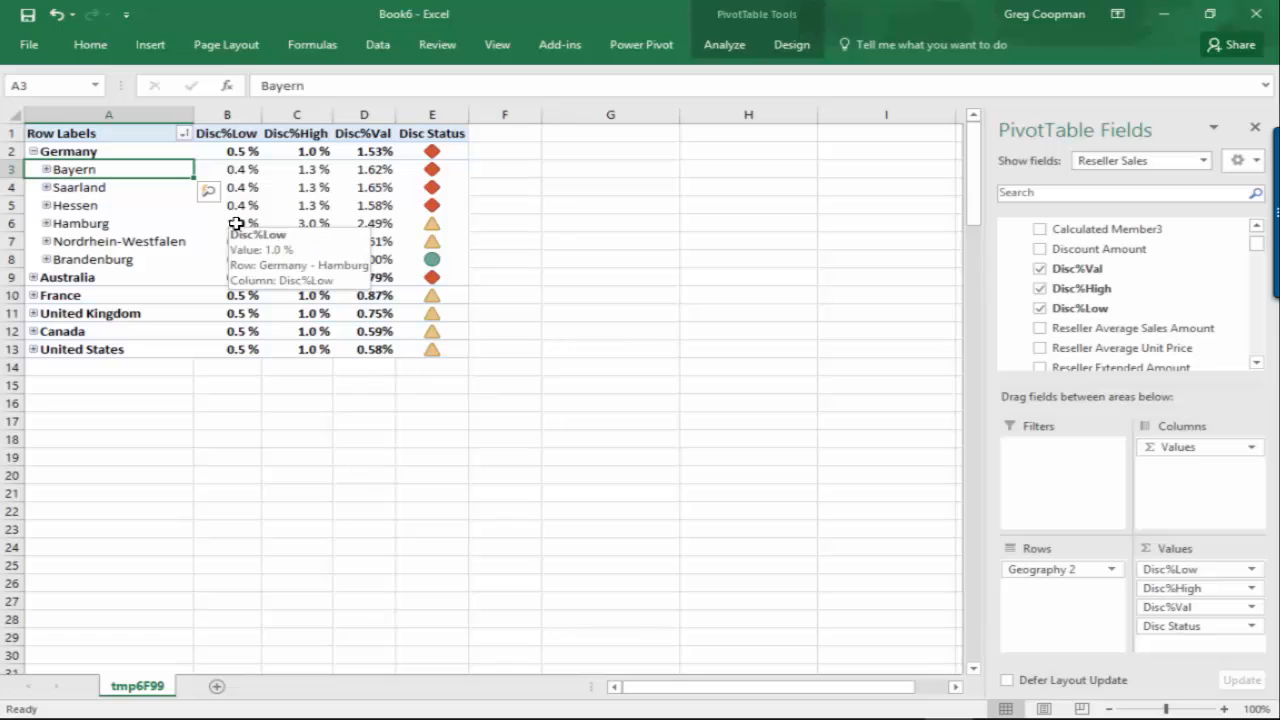
{"action": "left_click", "coordinate": [117, 222]}
{"action": "left_click", "coordinate": [240, 226]}
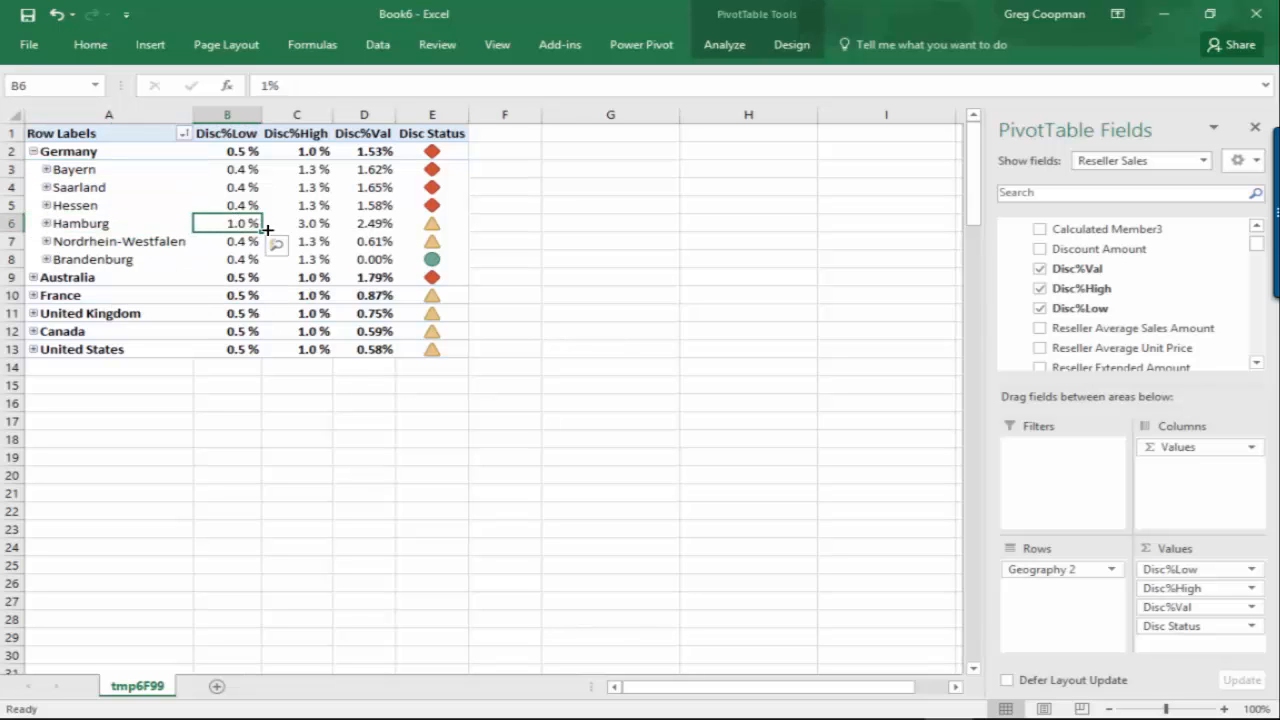
{"action": "left_click", "coordinate": [311, 228]}
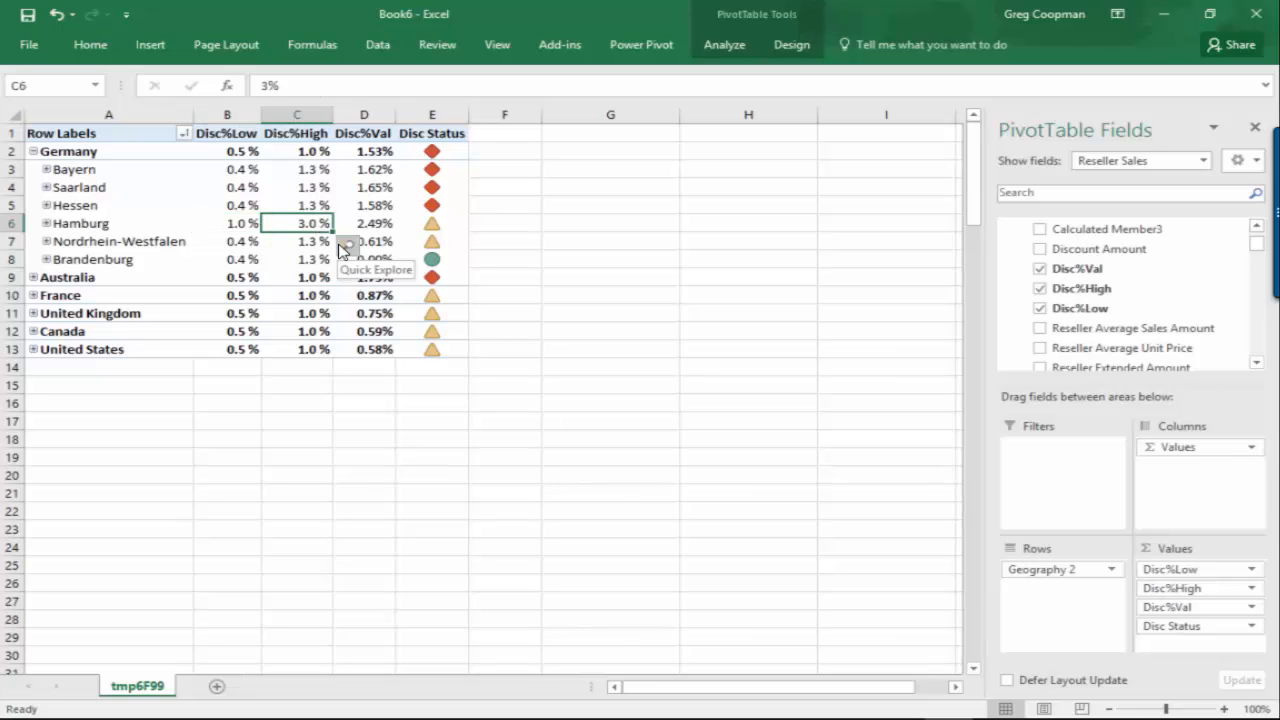
{"action": "left_click", "coordinate": [370, 226]}
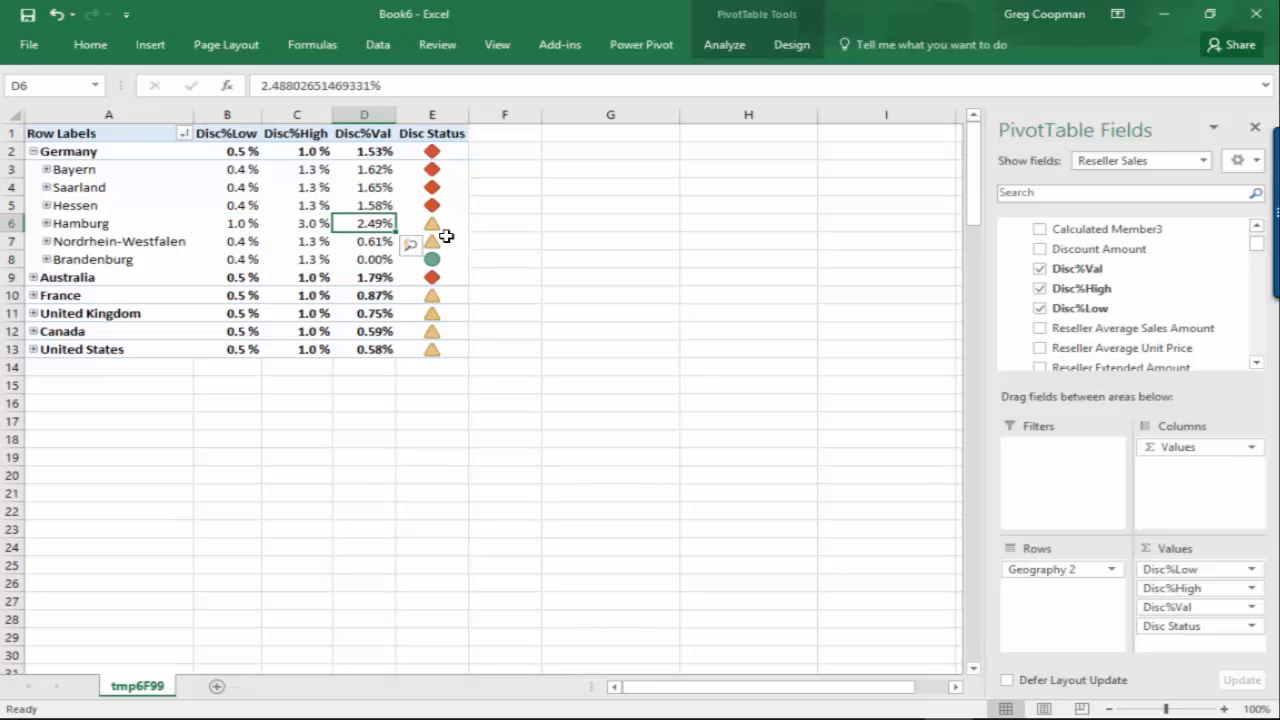
{"action": "mouse_move", "coordinate": [440, 228]}
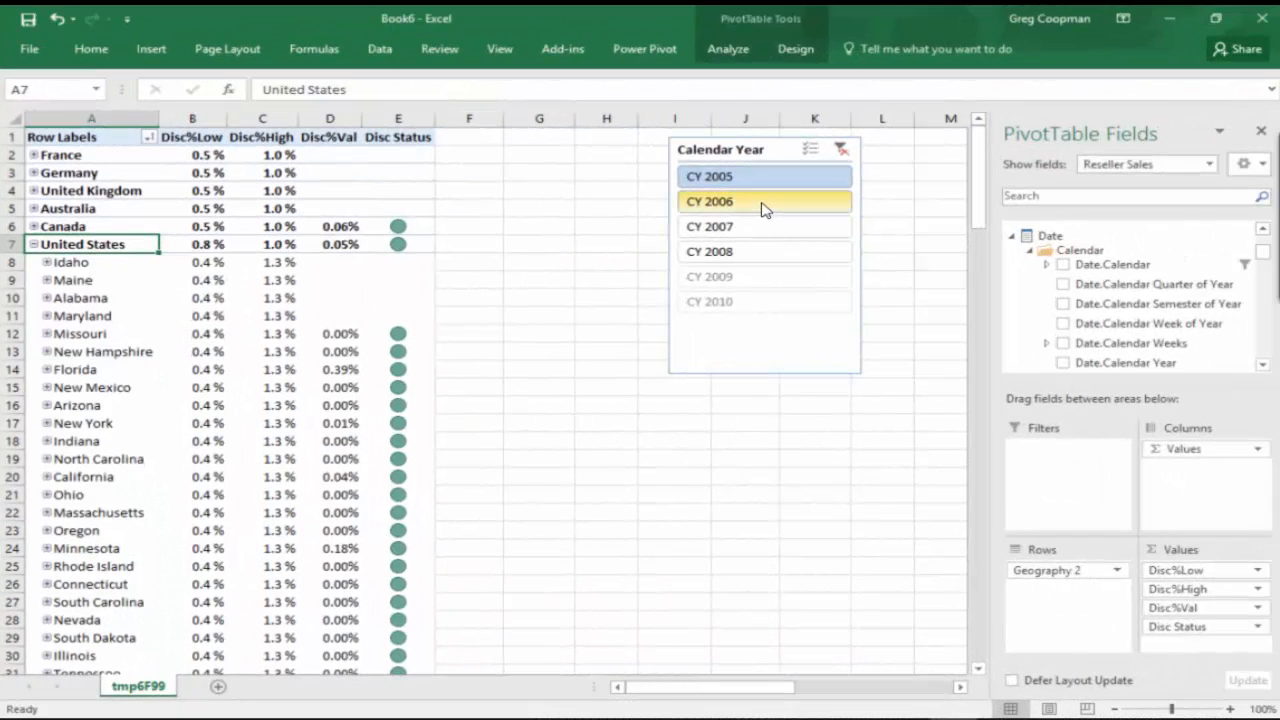
Step: Filter the pivot table by individual calendar years from CY 2005 to CY 2008 in turn to compare the discount statuses
{"action": "left_click", "coordinate": [760, 210]}
{"action": "left_click", "coordinate": [757, 229]}
{"action": "left_click", "coordinate": [756, 253]}
{"action": "left_click", "coordinate": [750, 229]}
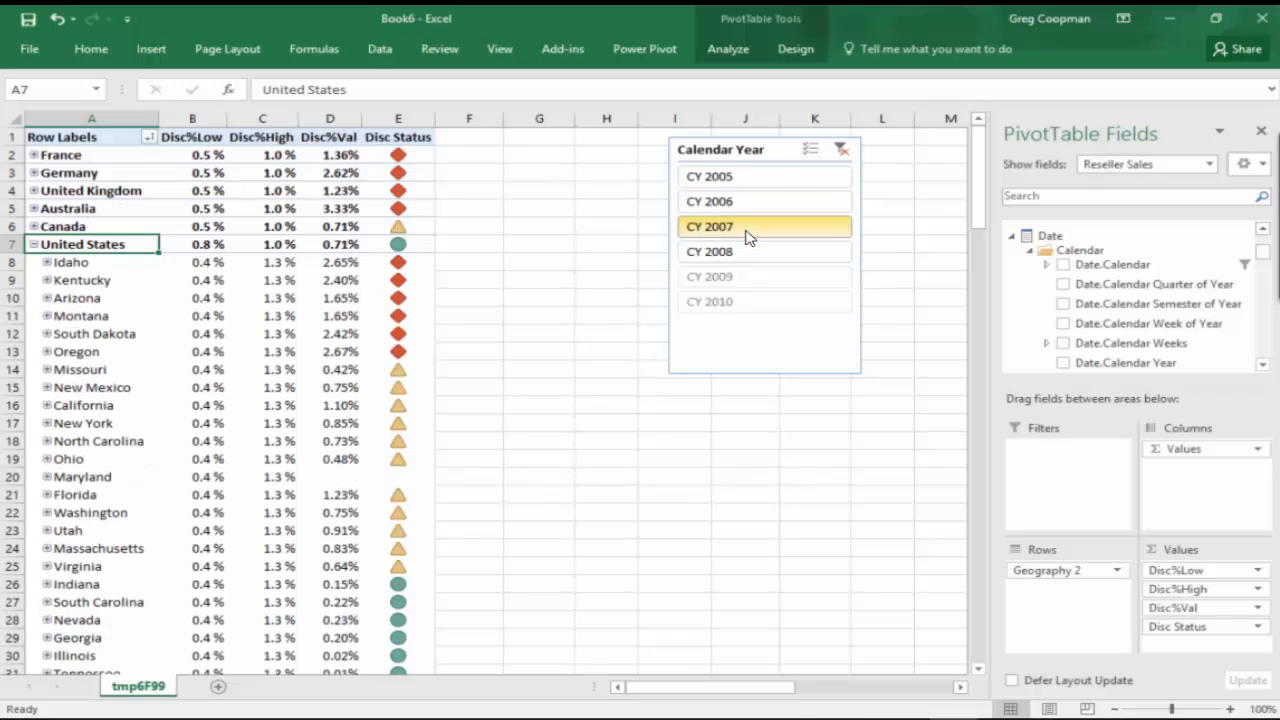
{"action": "left_click", "coordinate": [739, 205]}
{"action": "left_click", "coordinate": [729, 181]}
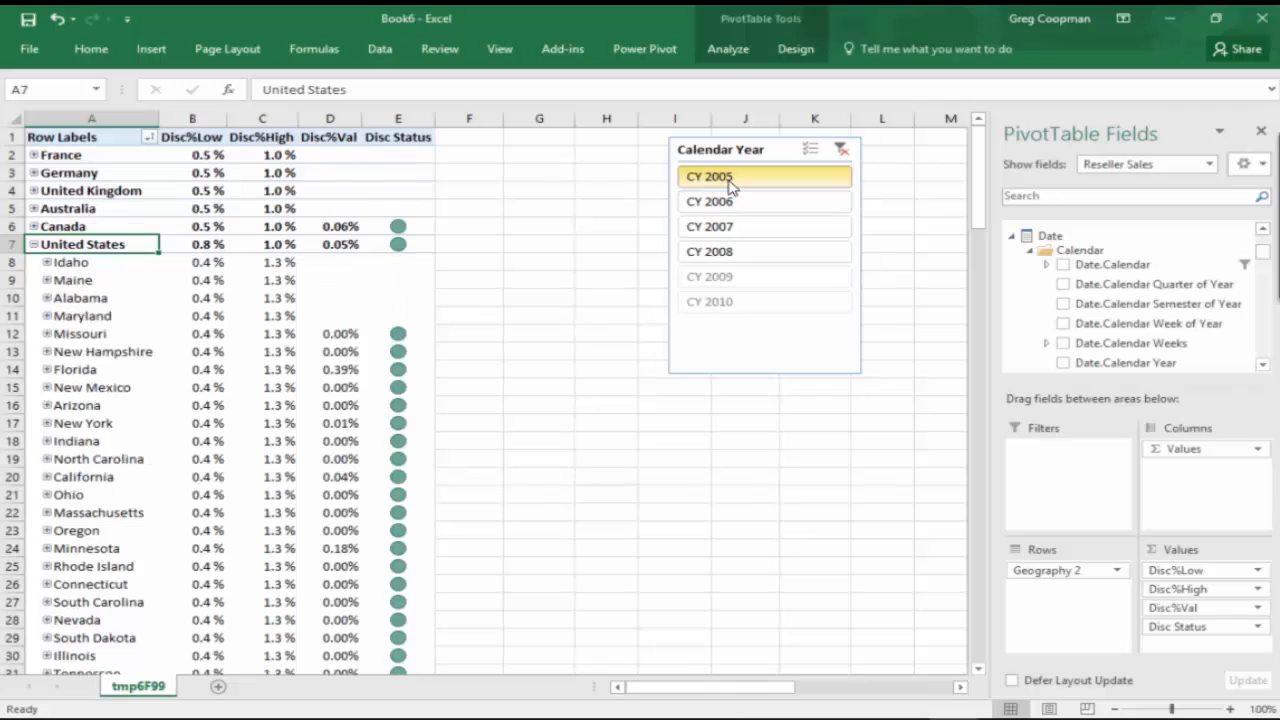
Step: Filter the pivot table to CY 2005 through CY 2007, expand Montana to its cities, and change the year selection to reach CY 2008
{"action": "left_click", "coordinate": [735, 233], "text": "shift"}
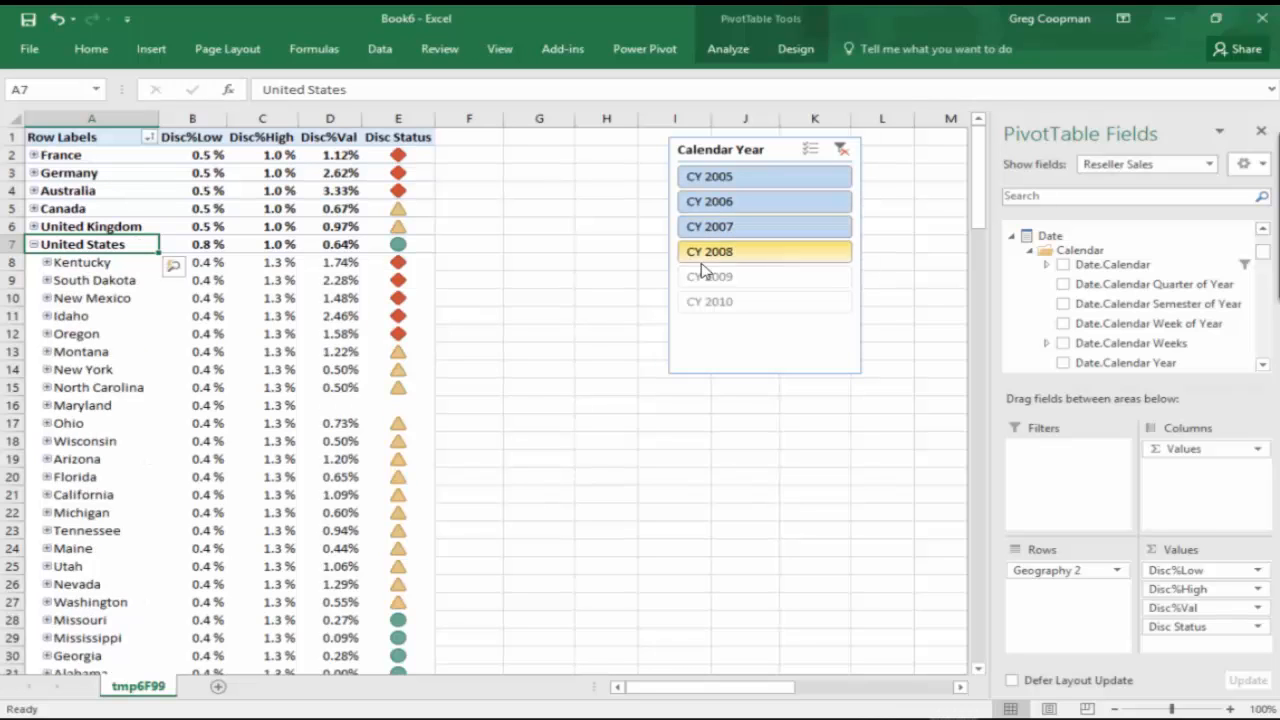
{"action": "left_click", "coordinate": [48, 352]}
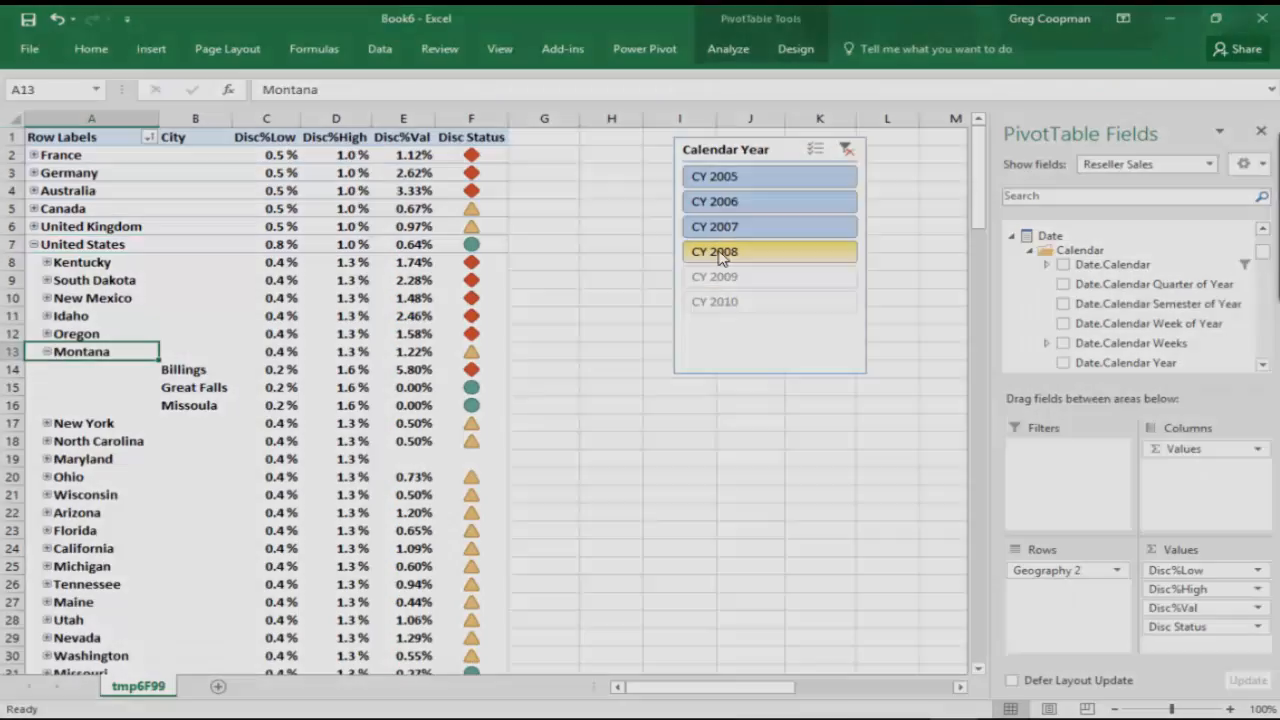
{"action": "left_click", "coordinate": [722, 256]}
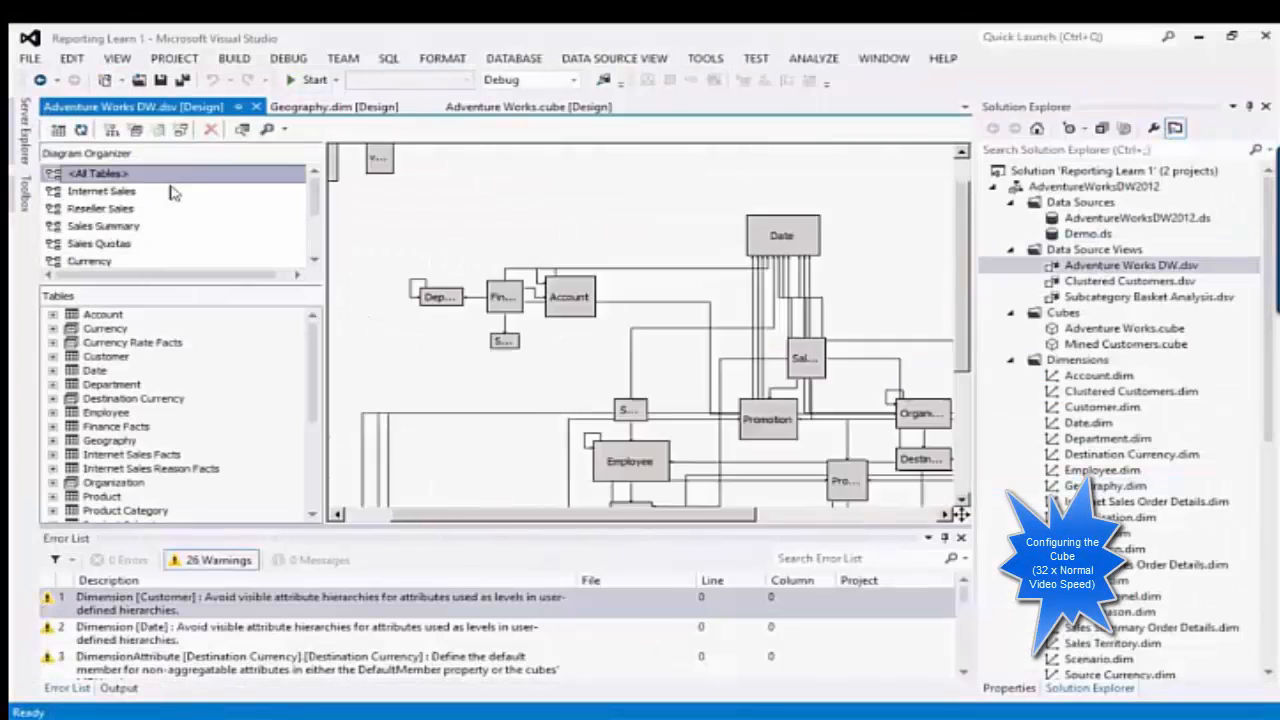
Step: Switch to Visual Studio and find the StateHighValue column of the Geography table in the data source view's Reseller Sales diagram
{"action": "left_click", "coordinate": [764, 541]}
{"action": "left_click", "coordinate": [124, 176]}
{"action": "left_click", "coordinate": [101, 209]}
{"action": "left_click", "coordinate": [1004, 358]}
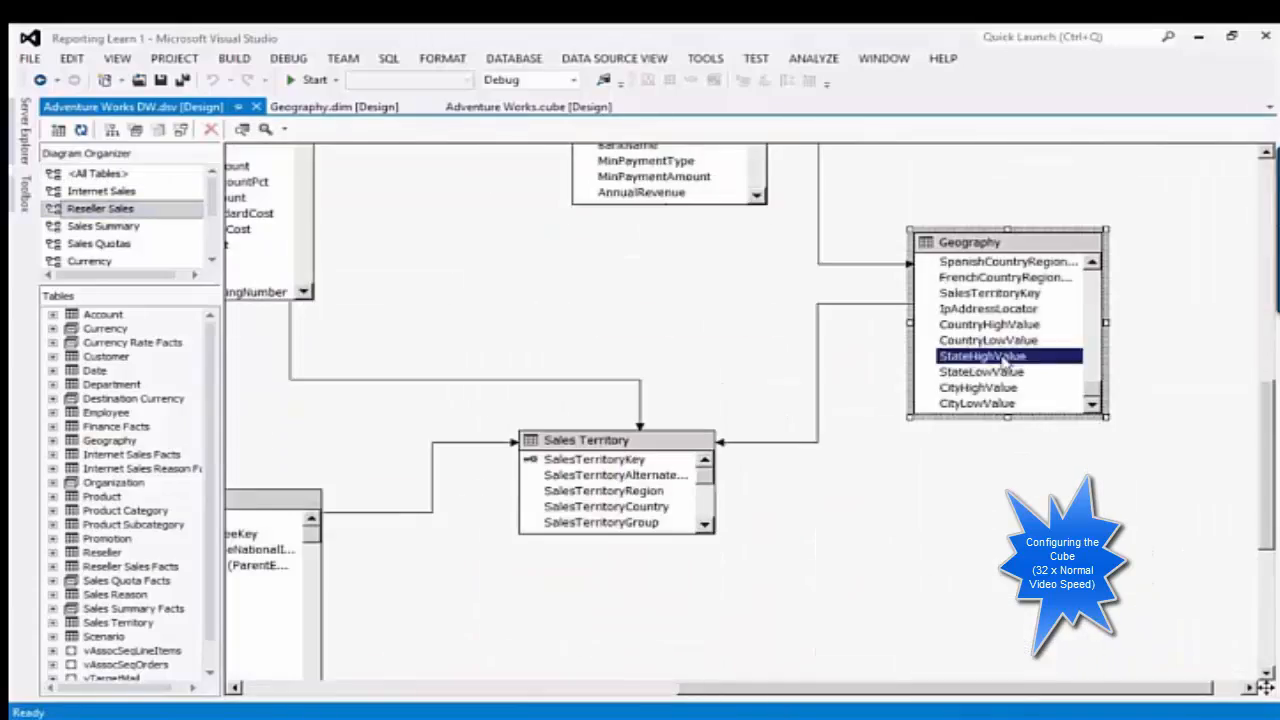
Step: Open the Geography dimension from the solution and look over its high and low value attributes
{"action": "key", "text": "ctrl+alt+l"}
{"action": "scroll", "coordinate": [1105, 400], "scroll_direction": "down", "scroll_amount": 3}
{"action": "double_click", "coordinate": [1105, 328]}
{"action": "left_click", "coordinate": [126, 238]}
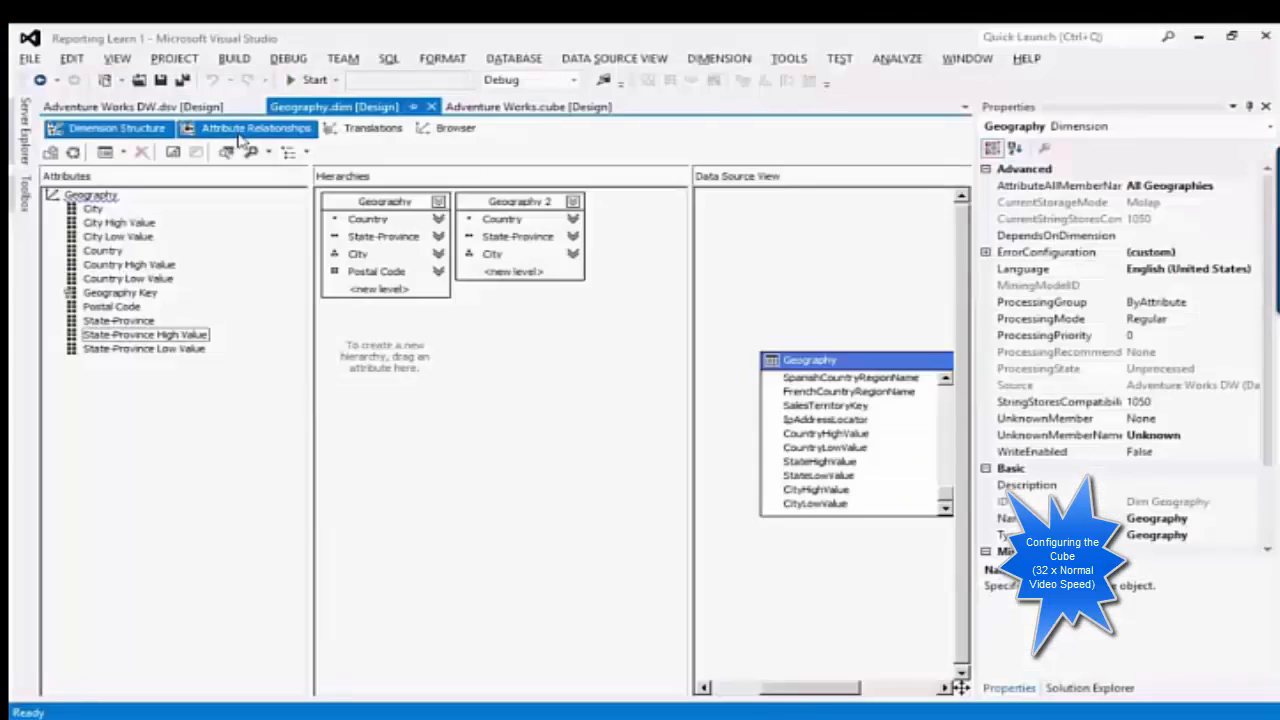
Step: Review the Geography dimension's attribute relationships and return to the dimension structure
{"action": "right_click", "coordinate": [188, 197]}
{"action": "right_click", "coordinate": [400, 198]}
{"action": "left_click", "coordinate": [470, 209]}
{"action": "left_click", "coordinate": [817, 515]}
{"action": "left_click", "coordinate": [116, 128]}
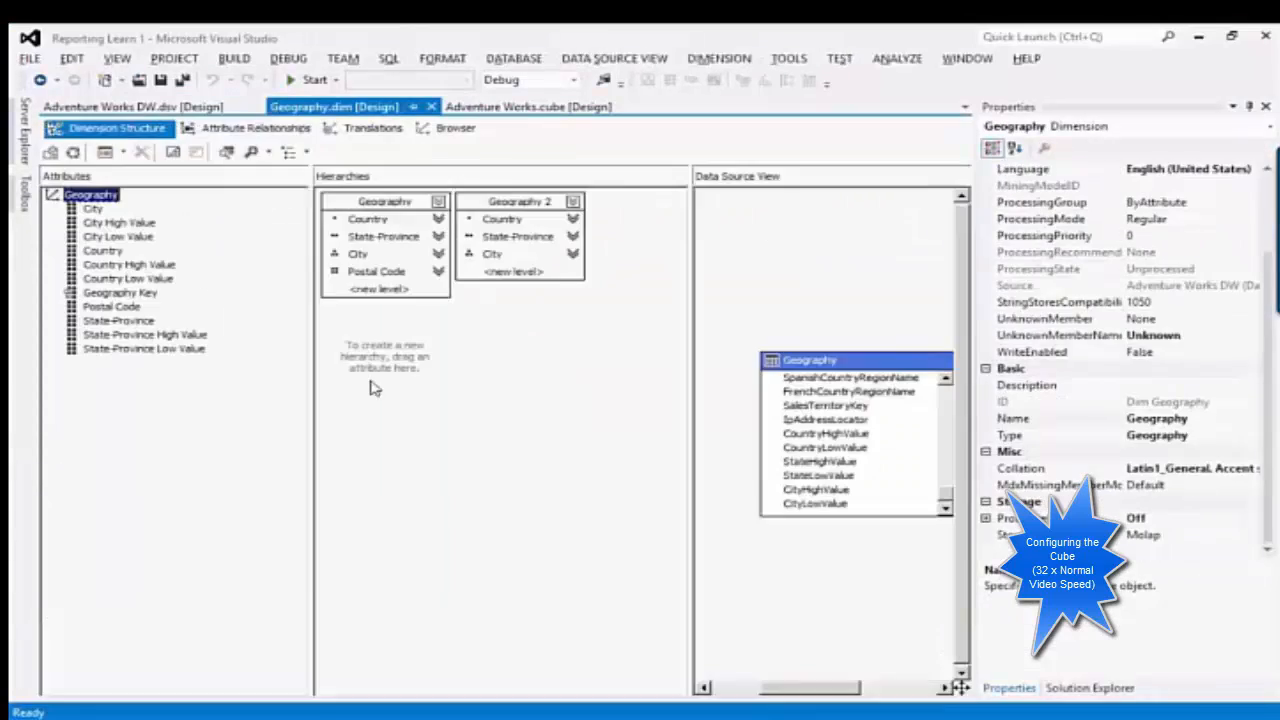
Step: Close the Geography dimension and open the Adventure Works cube to review its calculations
{"action": "left_click", "coordinate": [432, 107]}
{"action": "left_click", "coordinate": [117, 59]}
{"action": "left_click", "coordinate": [180, 160]}
{"action": "double_click", "coordinate": [1143, 327]}
{"action": "left_click", "coordinate": [277, 123]}
{"action": "left_click", "coordinate": [117, 391]}
{"action": "key", "text": "ctrl+a"}
Step: Switch to the Book6 pivot table in Excel and expand British Columbia under Canada
{"action": "left_click", "coordinate": [643, 713]}
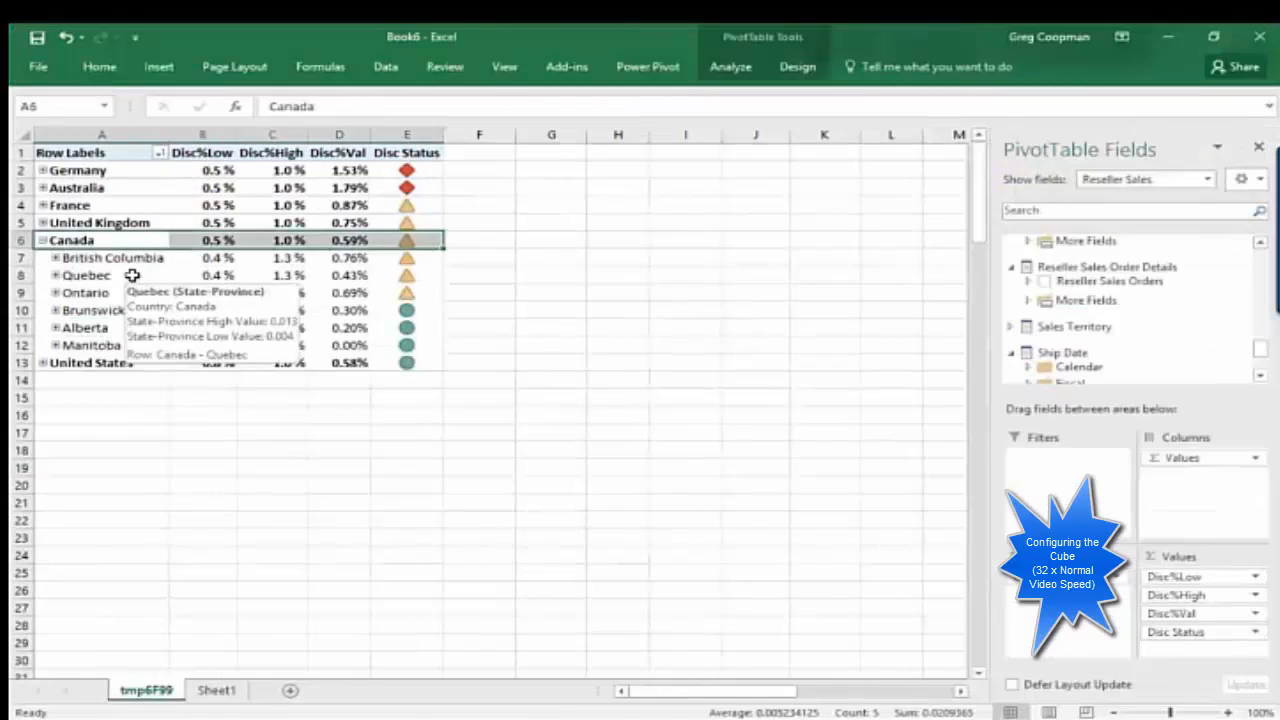
{"action": "left_click", "coordinate": [56, 258]}
Step: Review the Disc KPI's status expression in the Adventure Works cube, including the -1 result for values above Disc%High
{"action": "left_click_drag", "start_coordinate": [654, 285], "coordinate": [727, 287]}
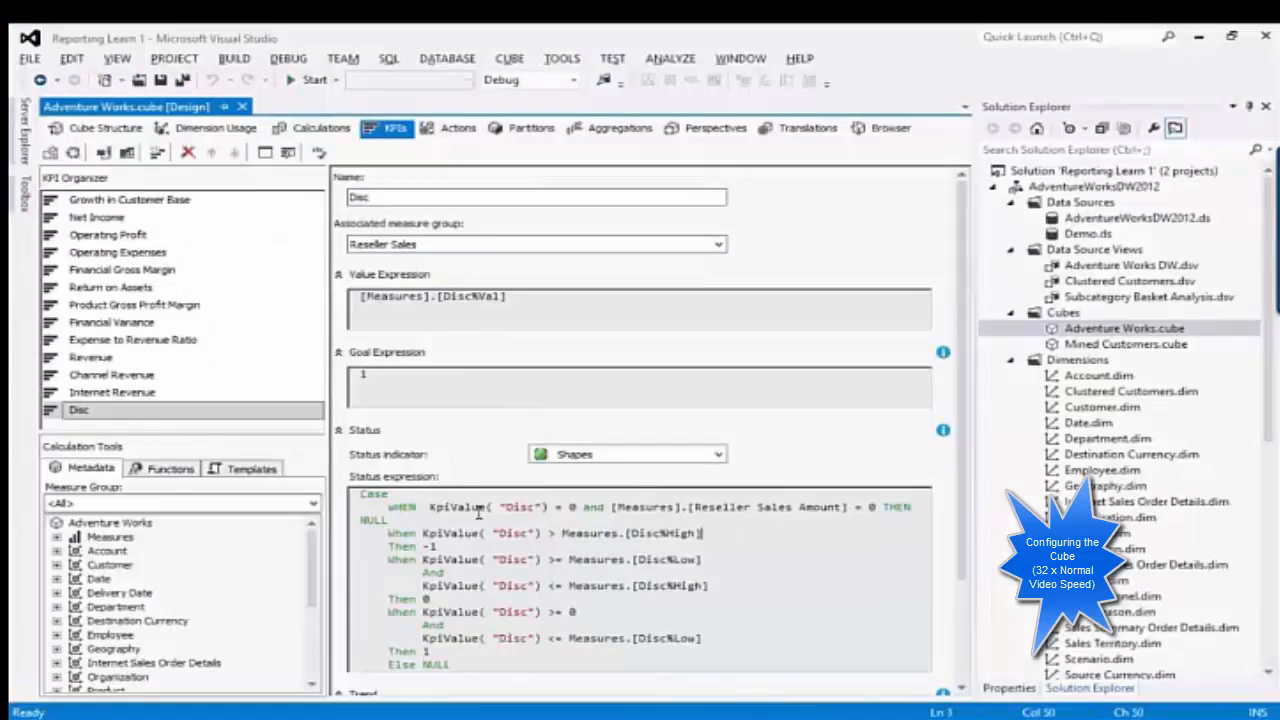
{"action": "left_click_drag", "start_coordinate": [437, 547], "coordinate": [422, 547]}
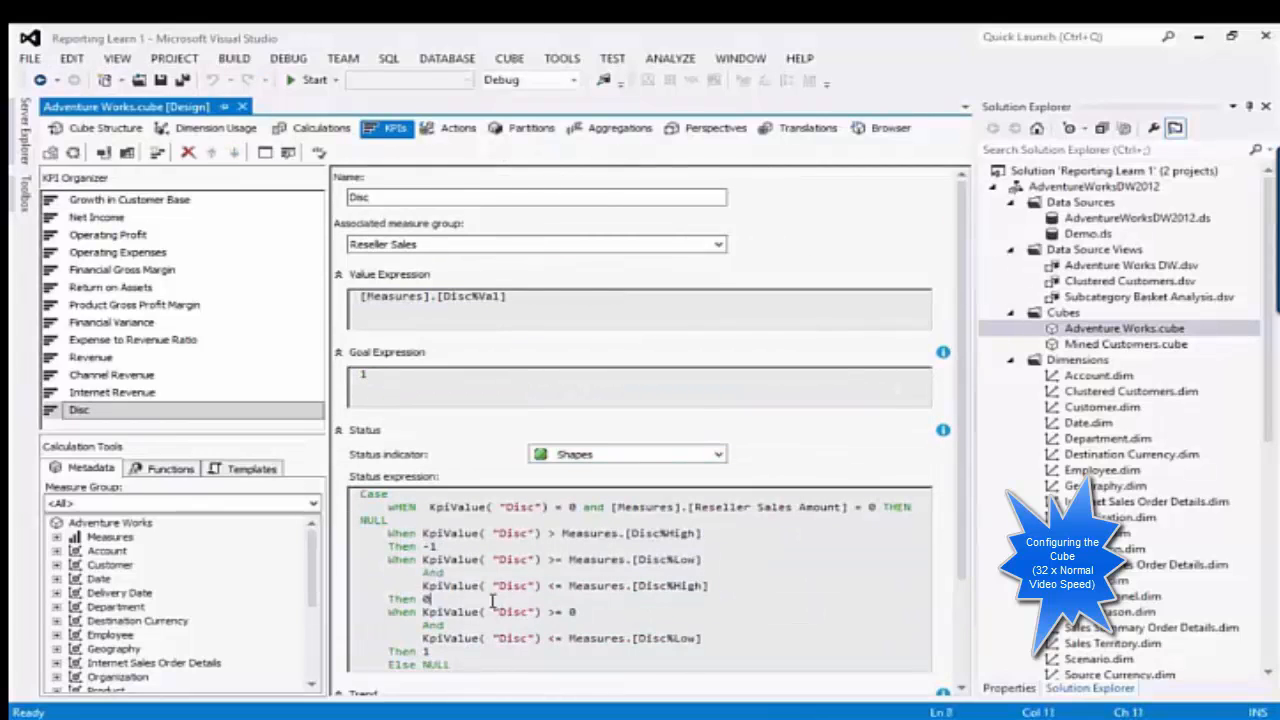